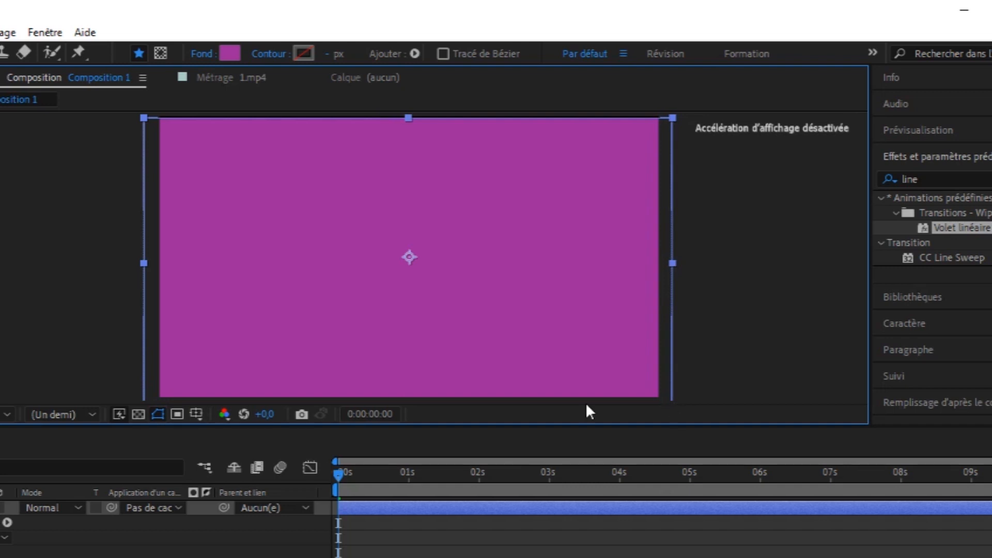
Set the full-frame shape layer's fill colour to hex F5B60C.
click(7, 413)
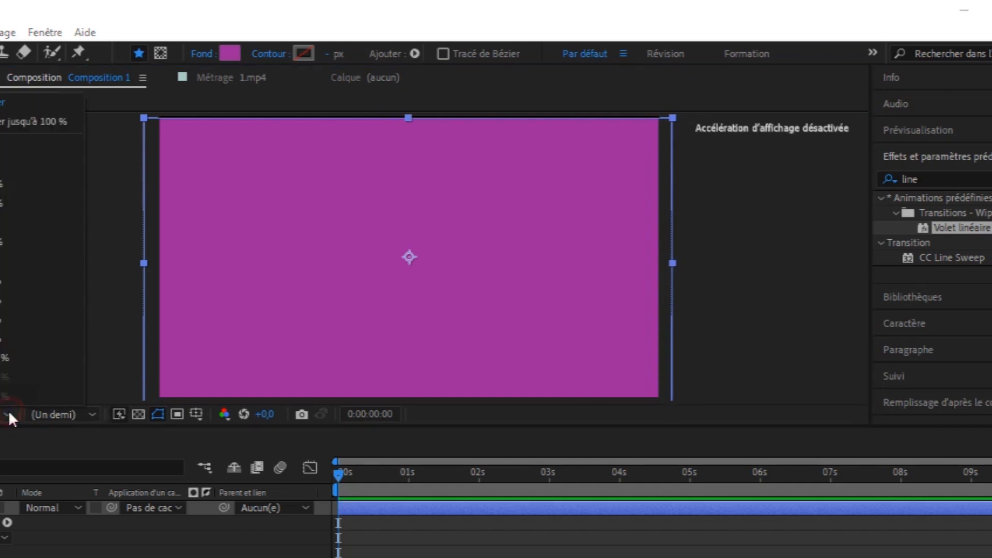
click(2, 243)
click(229, 52)
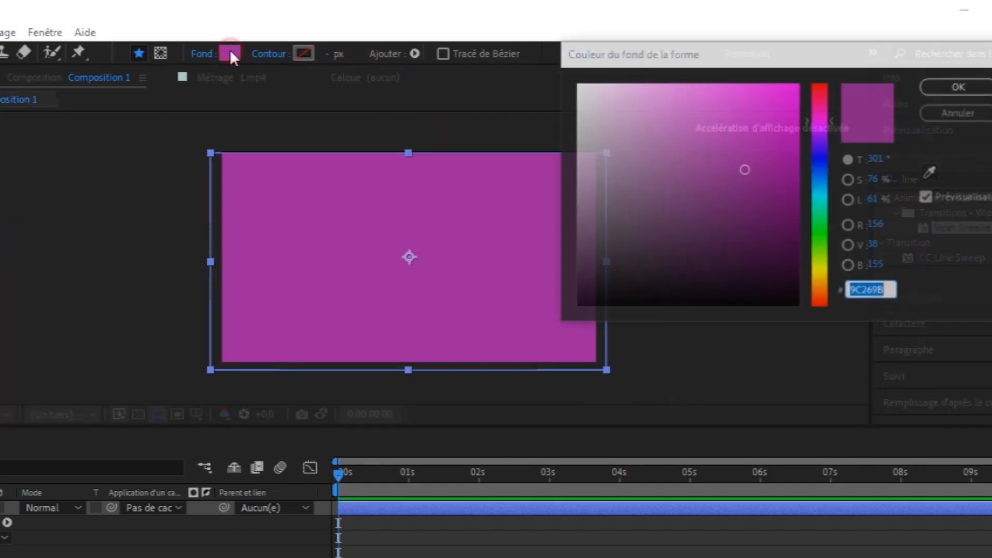
text(F)
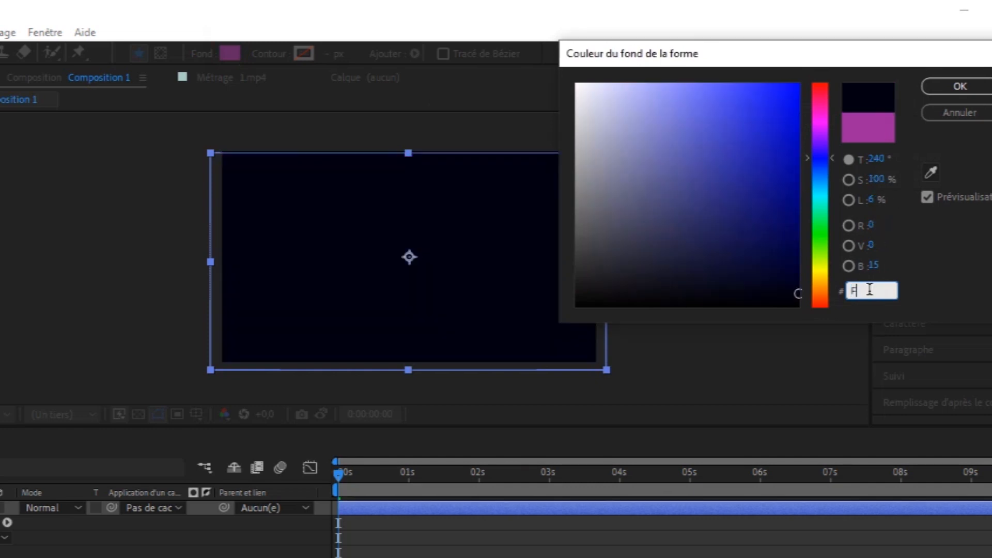
text(5)
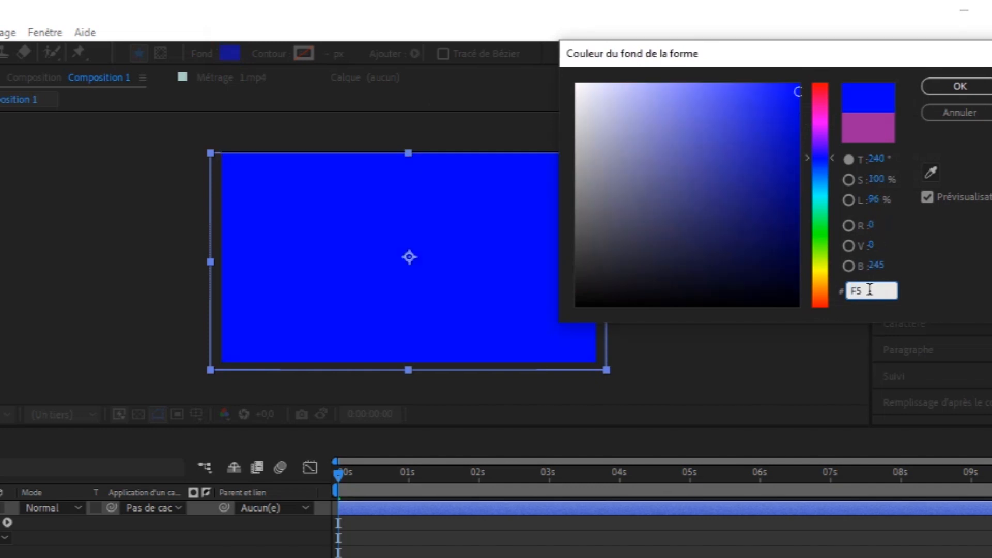
text(B6)
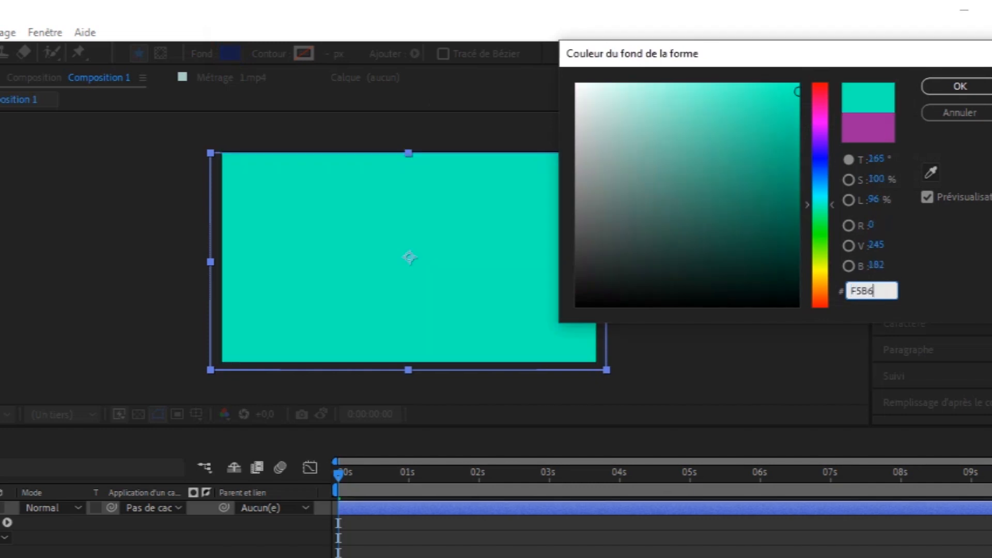
text(0C)
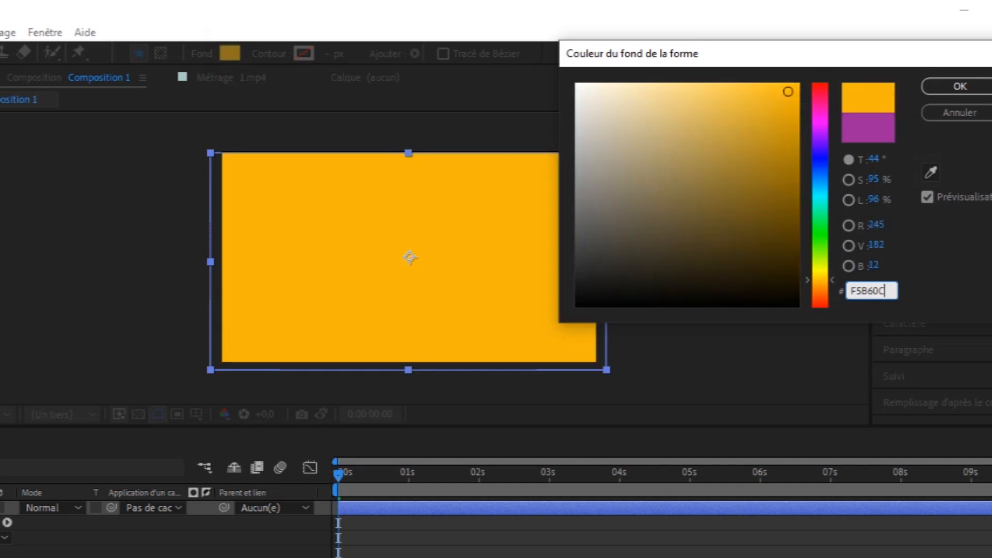
click(960, 87)
Duplicate the orange shape layer and set the copy's fill colour to hex EAE4D4.
click(0, 508)
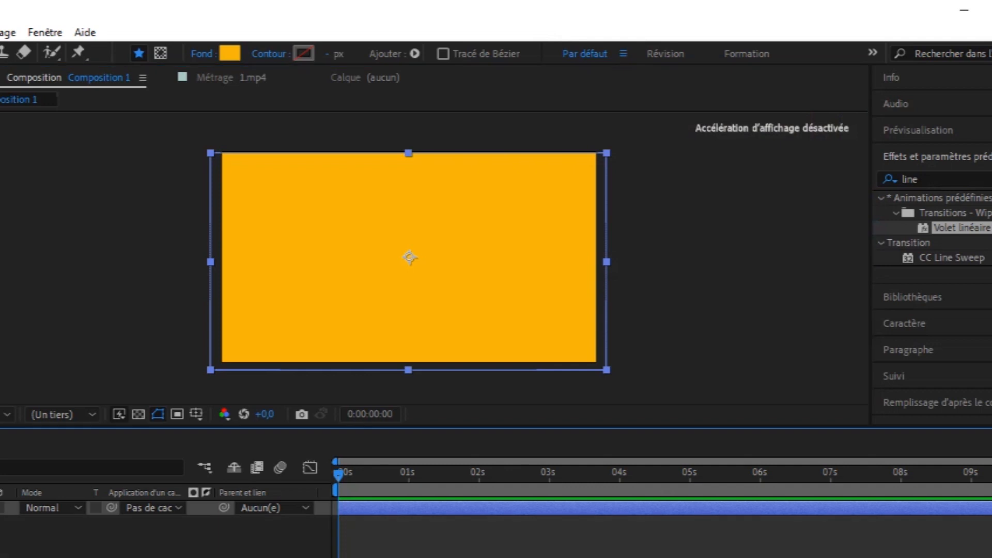
key(ctrl+d)
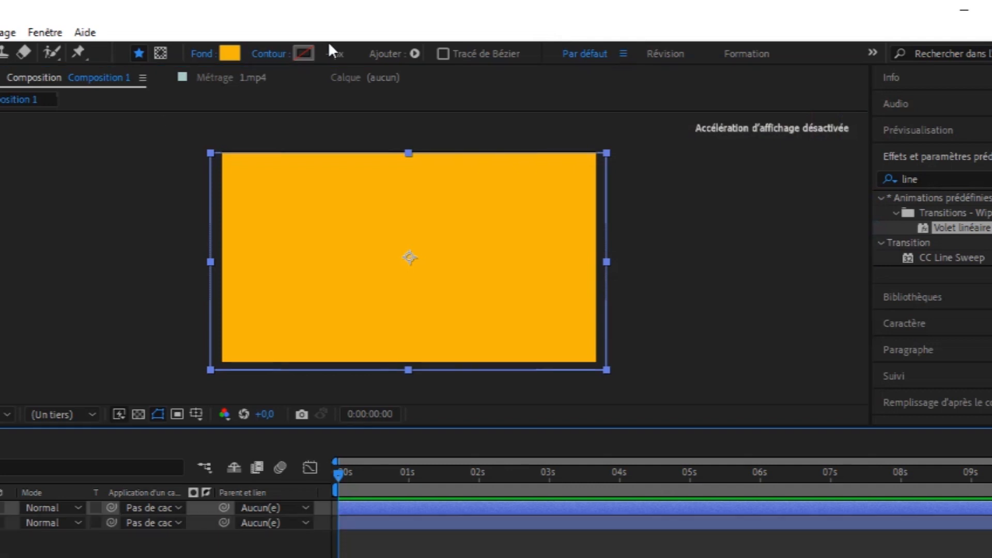
click(229, 52)
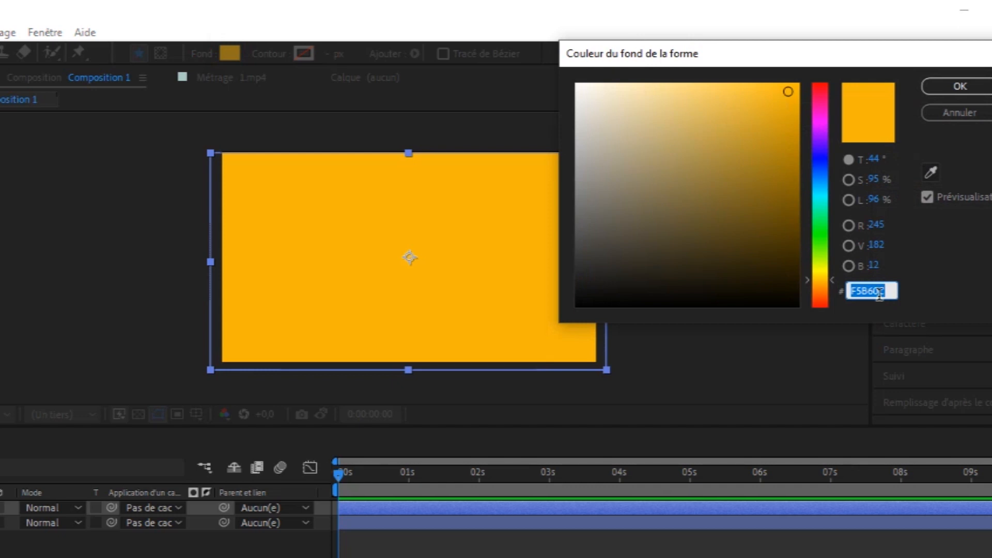
key(BackSpace)
text(EA)
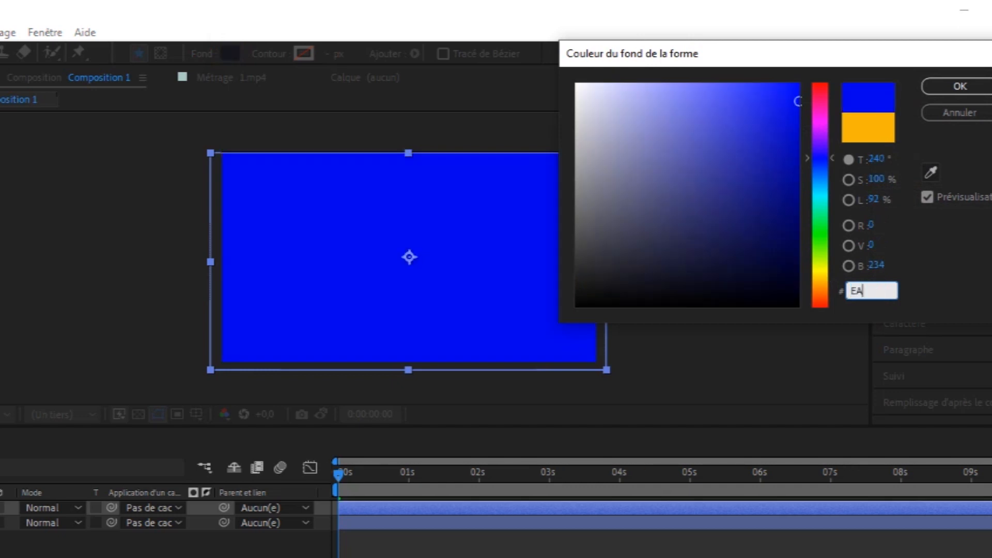
text(E)
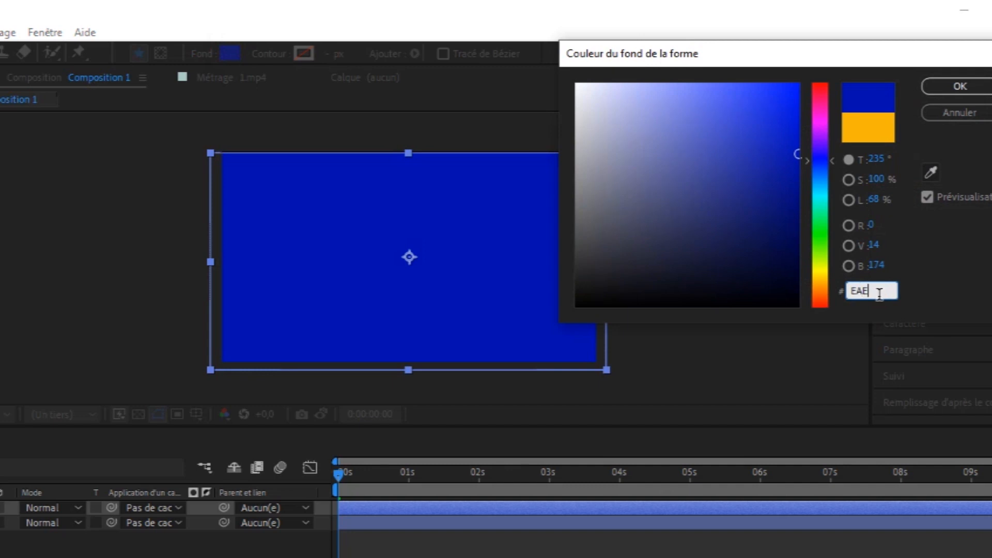
text(4)
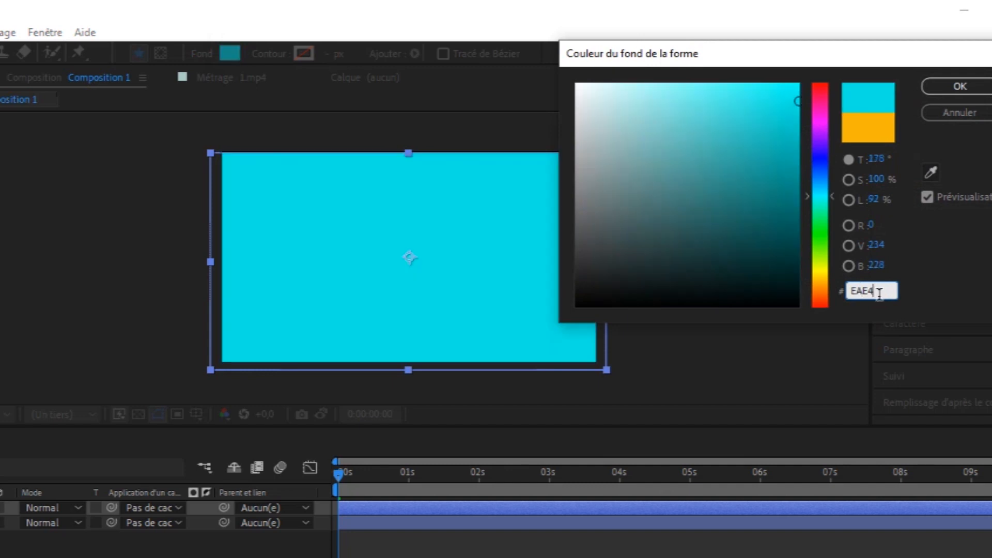
text(D)
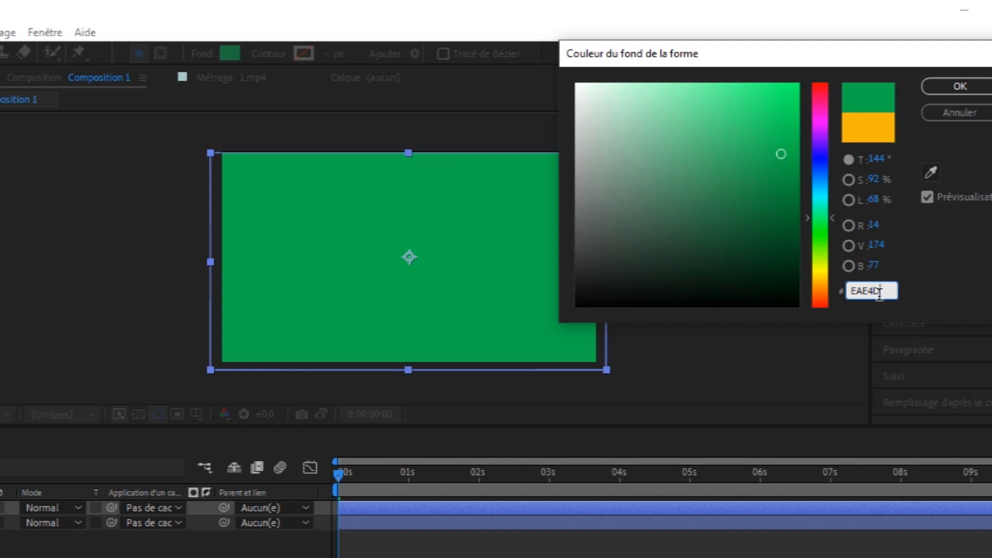
text(4)
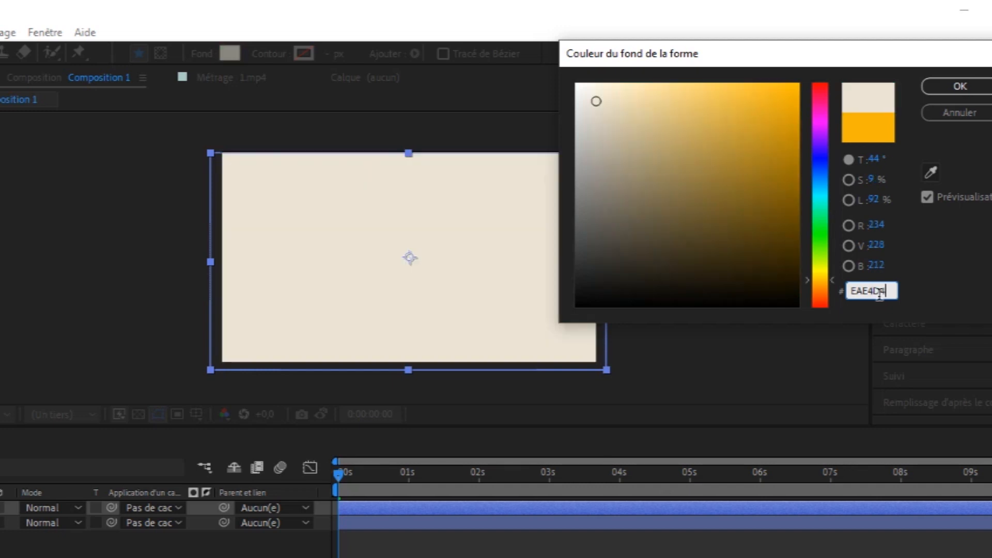
click(960, 88)
Duplicate the beige shape layer and set the copy's fill colour to hex F47EF3.
click(203, 367)
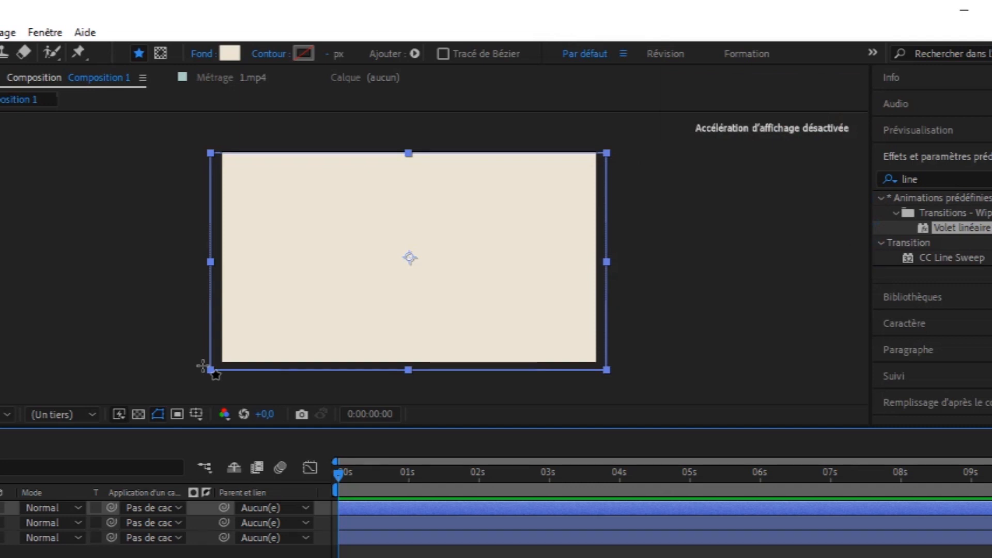
click(229, 53)
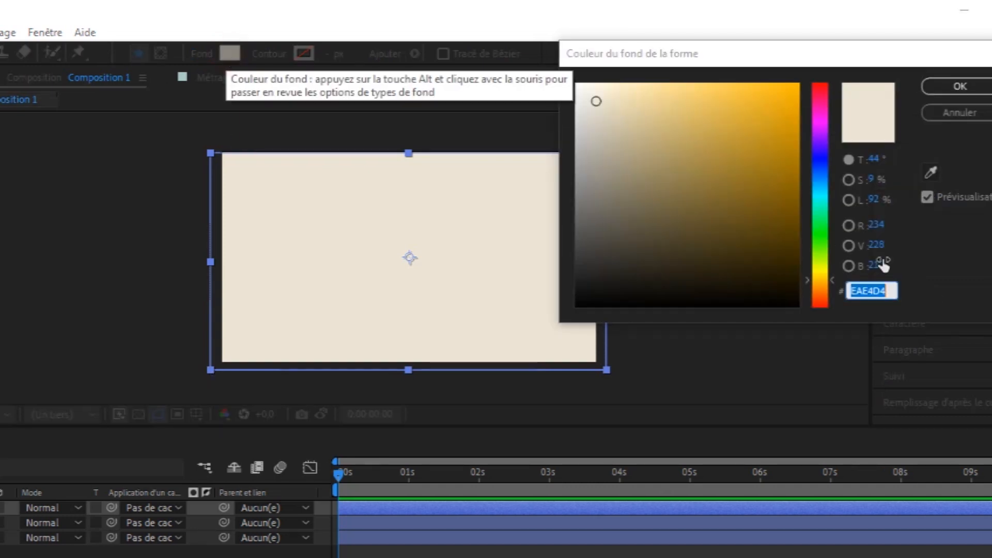
text(F)
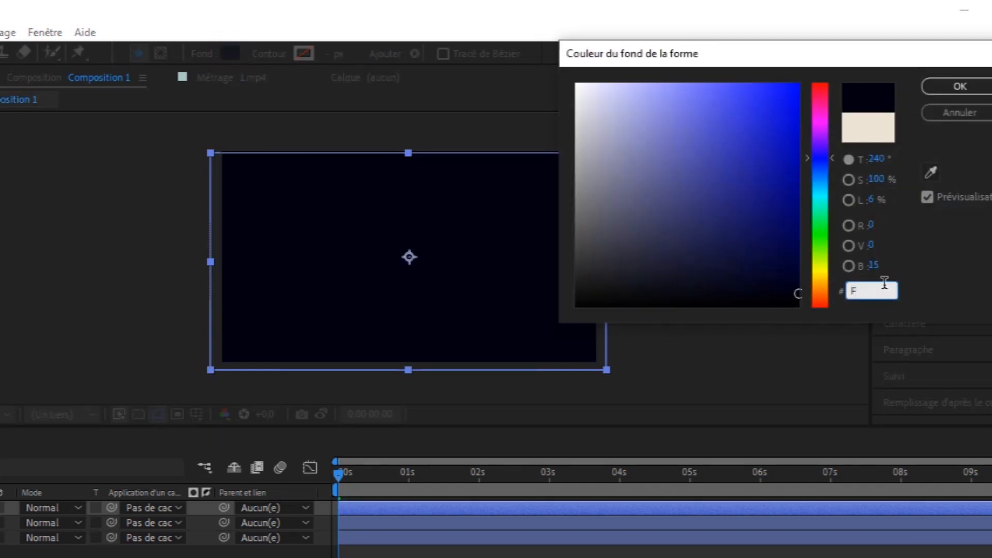
text(47EF)
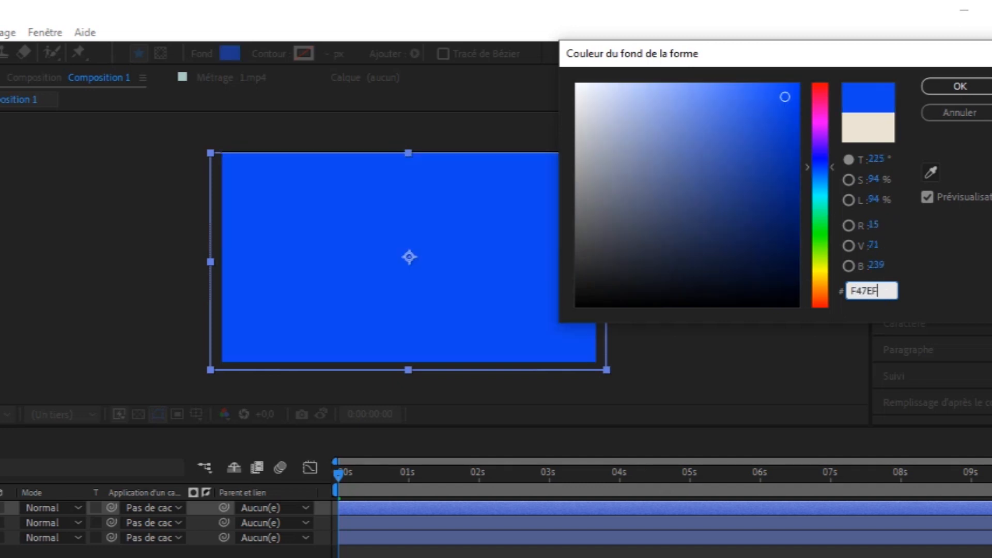
text(3)
click(974, 89)
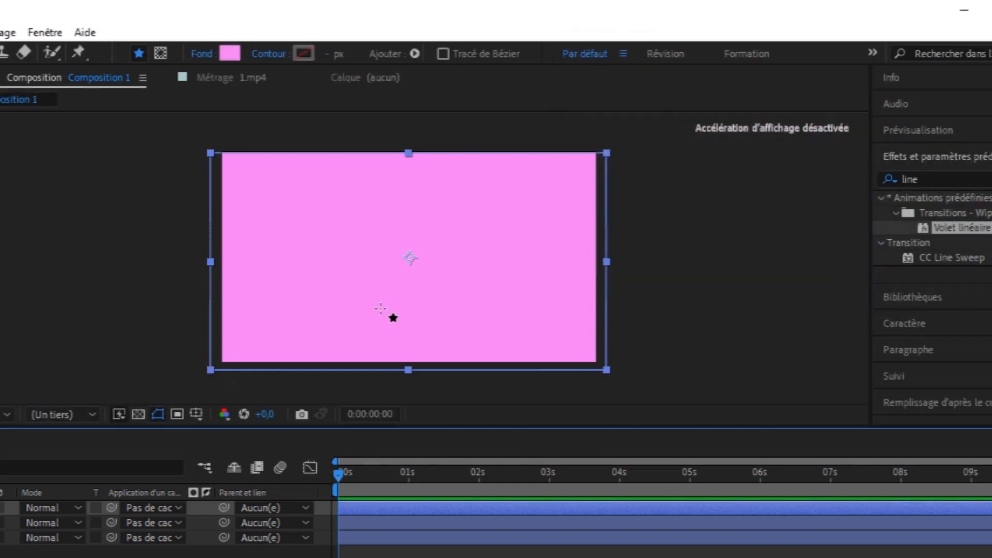
Duplicate the pink shape layer, set the copy's fill to dark purple 8D1D8C, and check it by toggling its visibility.
click(229, 54)
drag(753, 223, 753, 182)
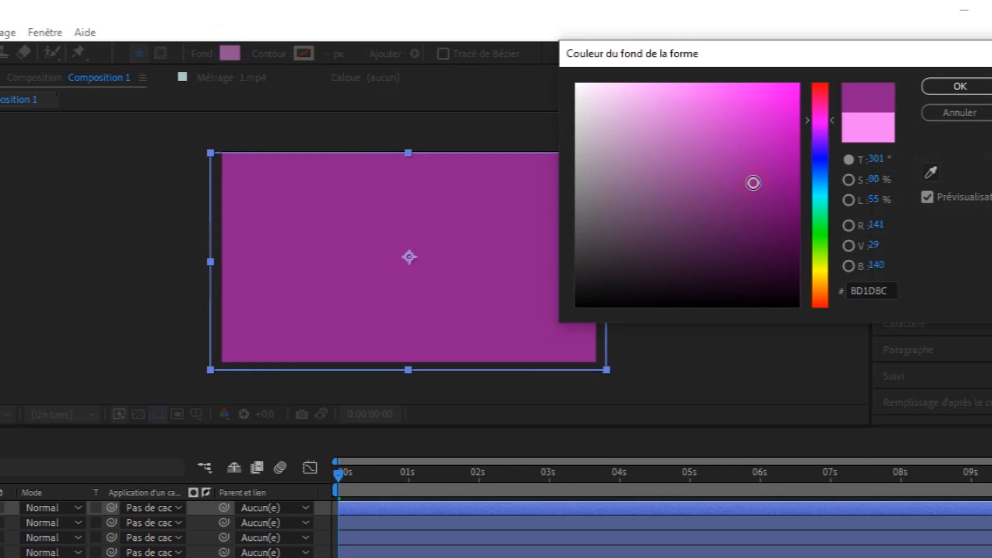
click(975, 87)
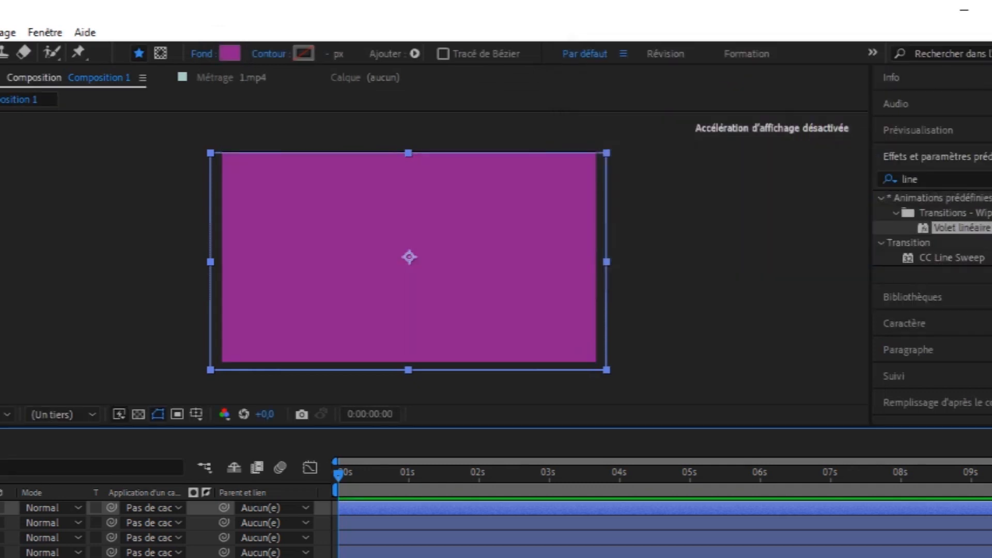
click(0, 508)
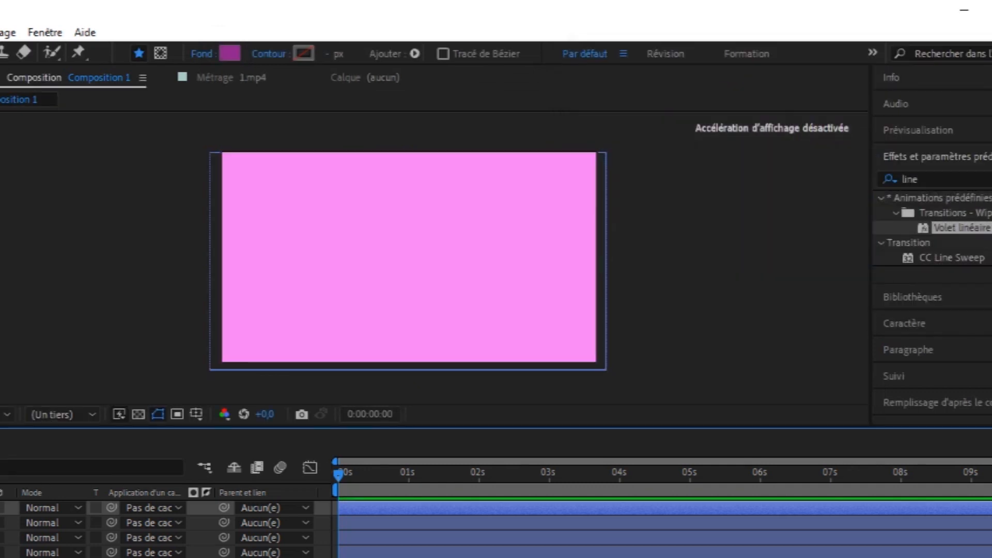
click(0, 508)
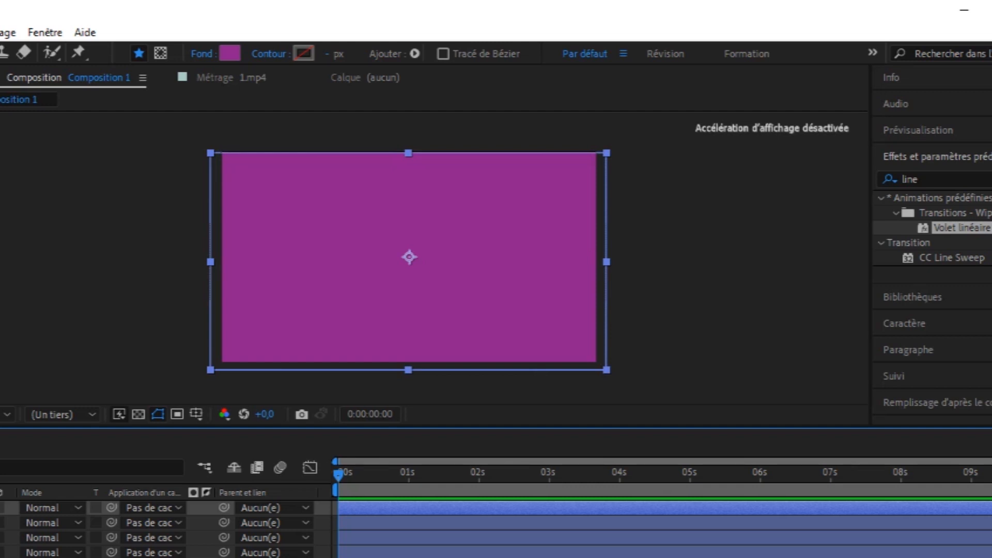
Reveal the Position and Scale properties of all the shape layers in the timeline.
key(ctrl+a)
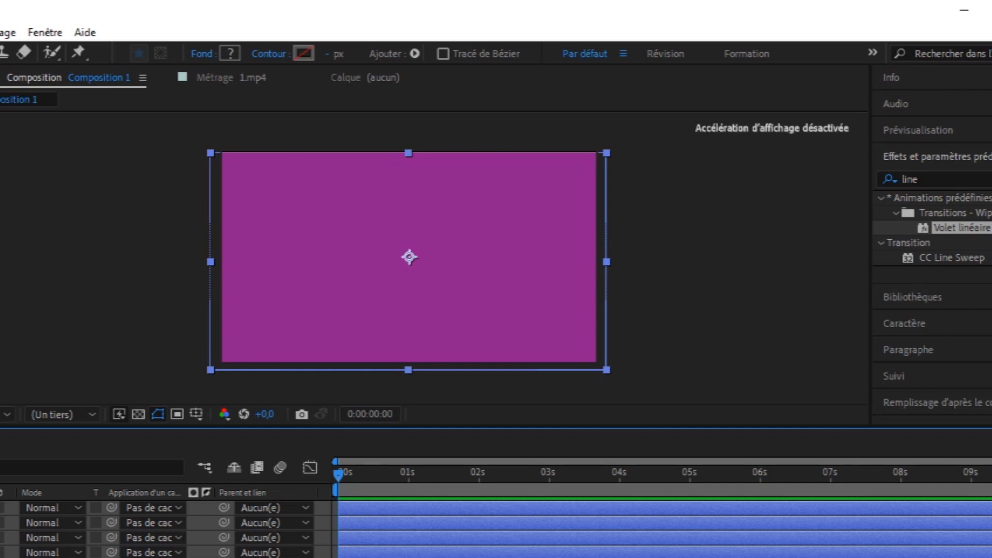
key(p)
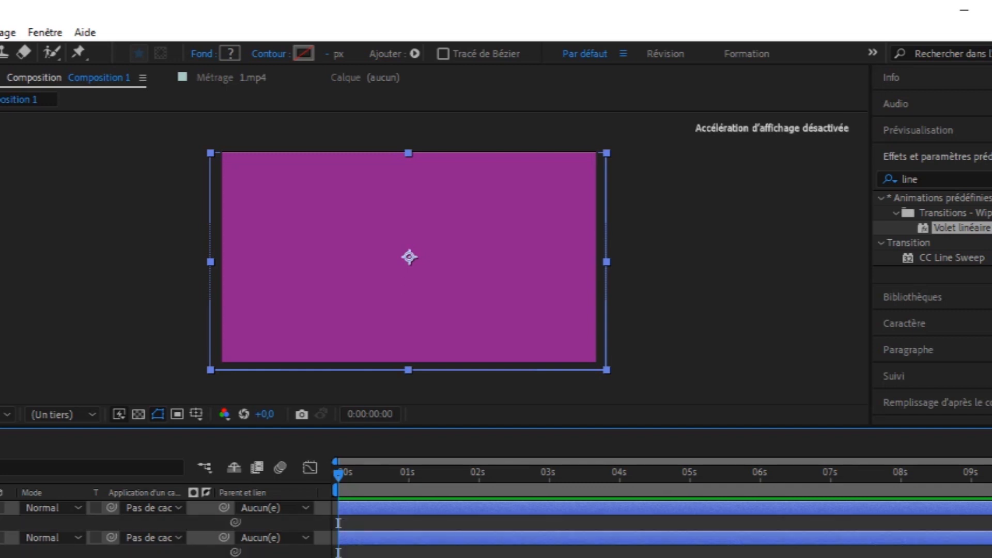
key(shift+s)
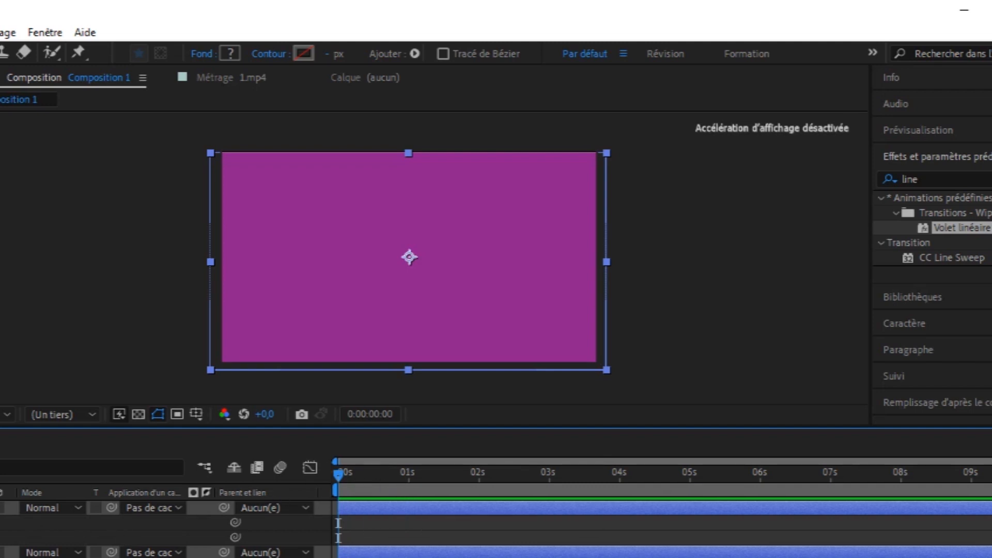
drag(991, 461, 555, 461)
drag(724, 554, 726, 554)
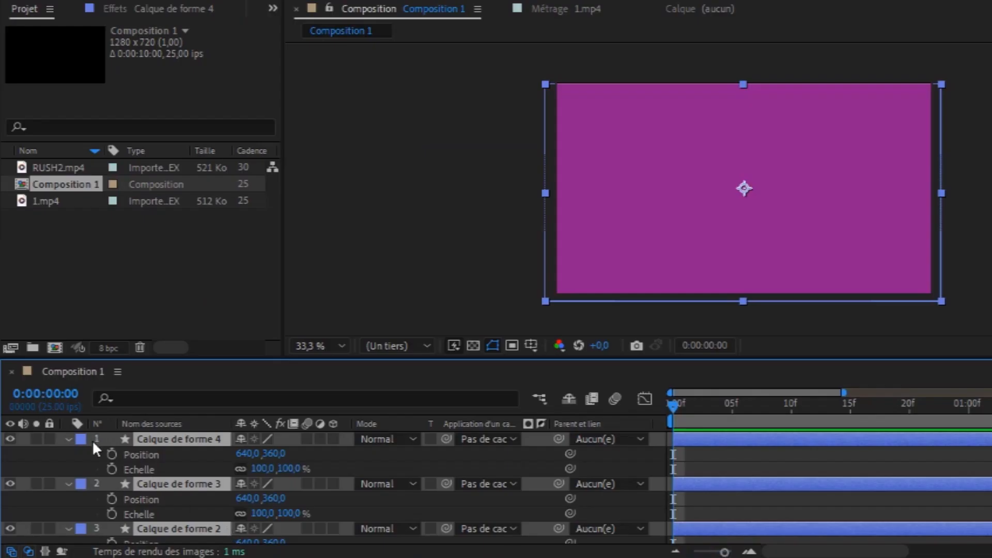
Collapse the properties of all four shape layers in the timeline.
click(181, 457)
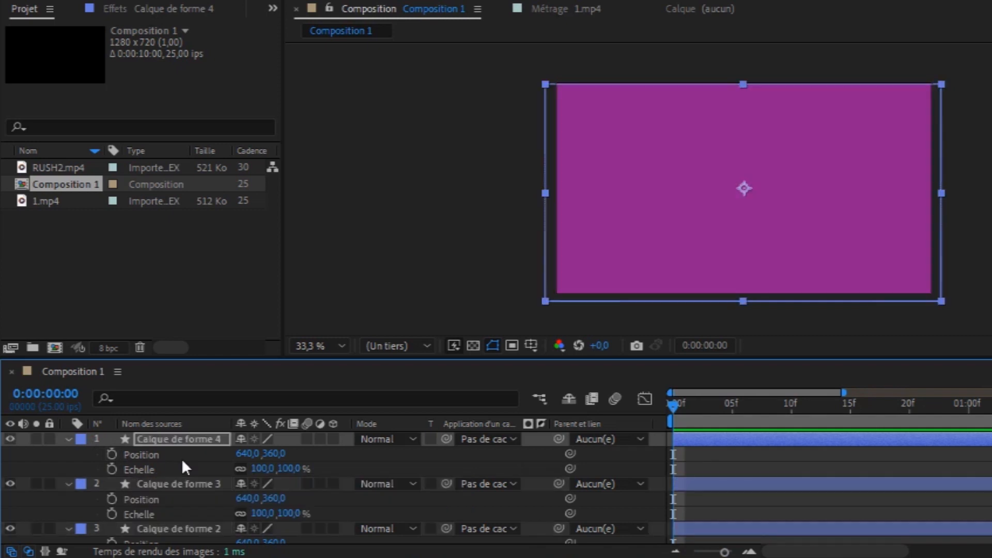
click(69, 439)
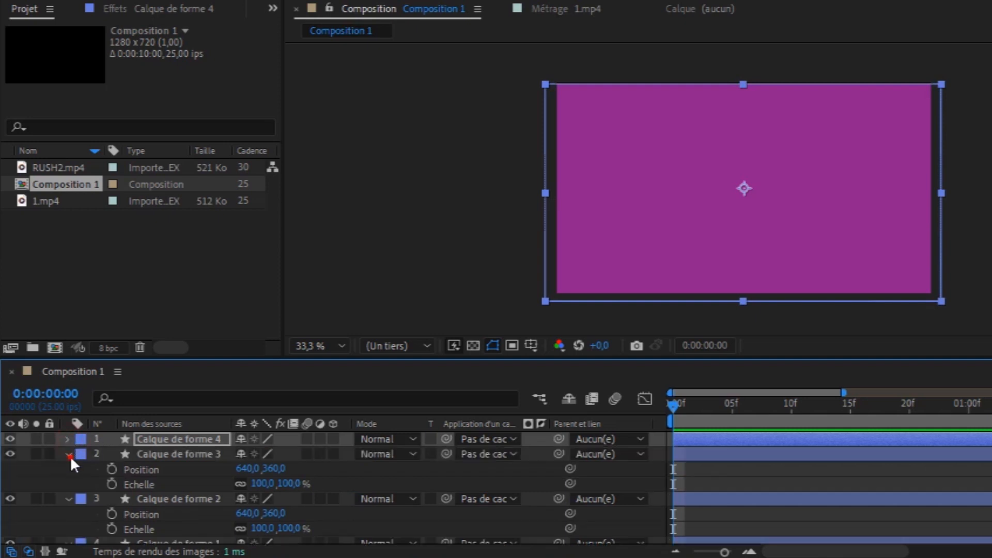
click(68, 454)
click(68, 469)
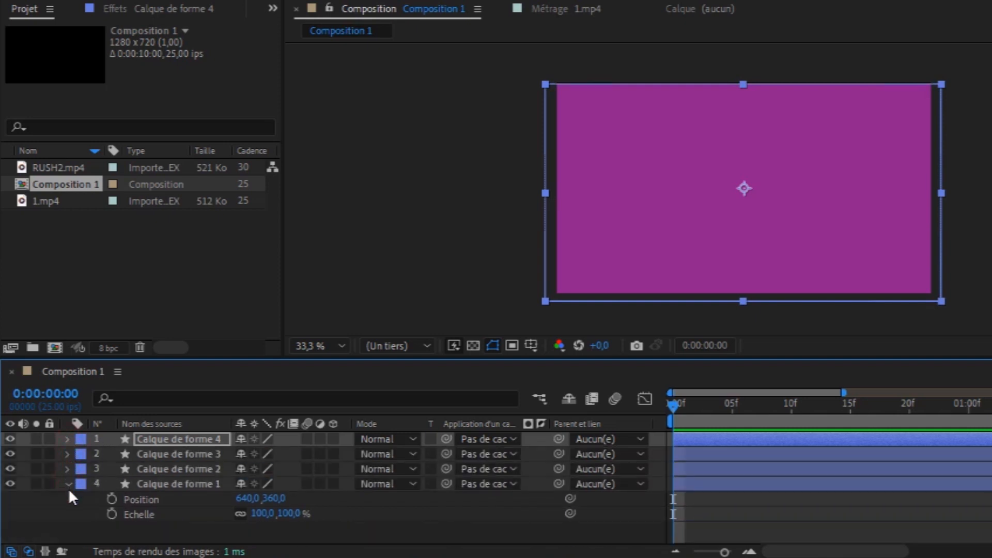
click(69, 484)
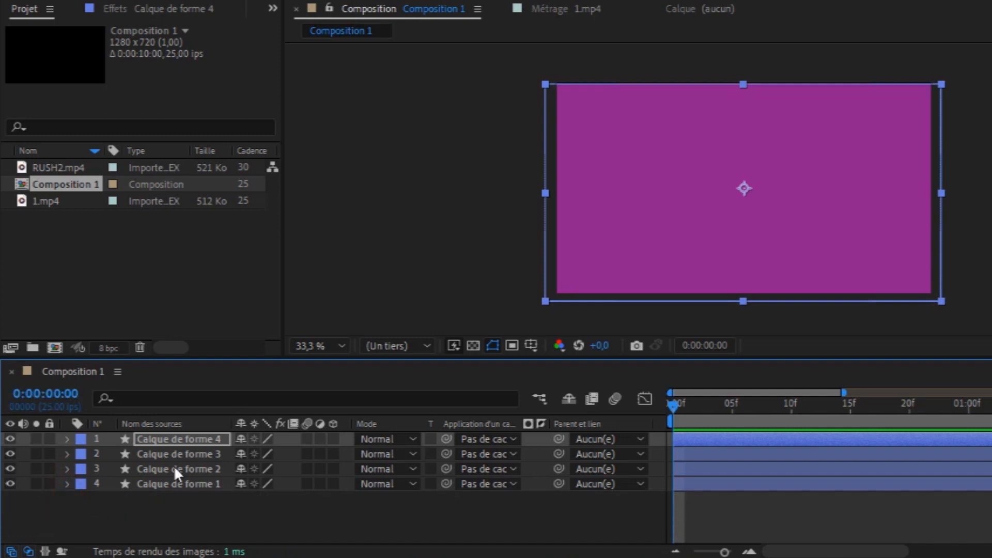
Select Calque de forme 1 through Calque de forme 4 and reveal their Scale and Rotation properties.
click(178, 484)
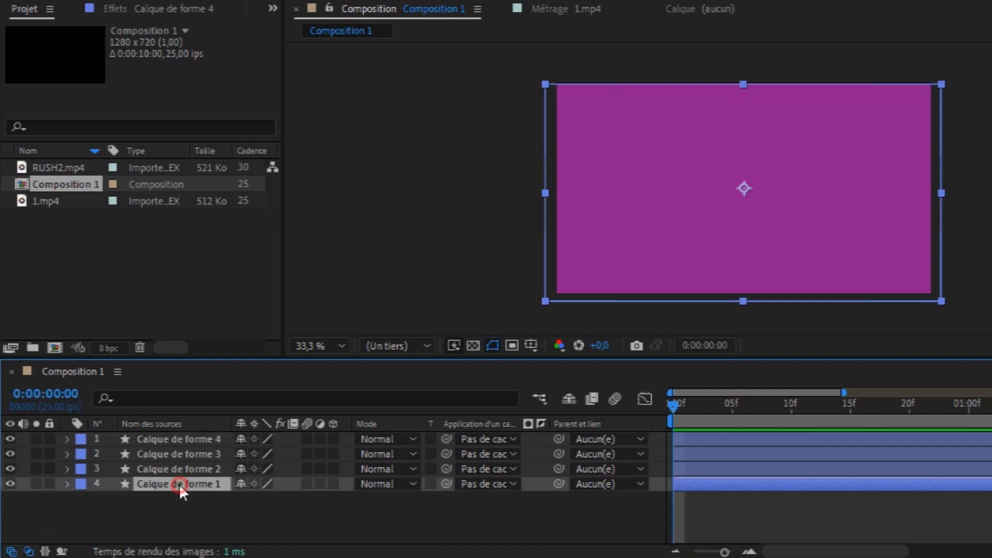
shift+click(196, 439)
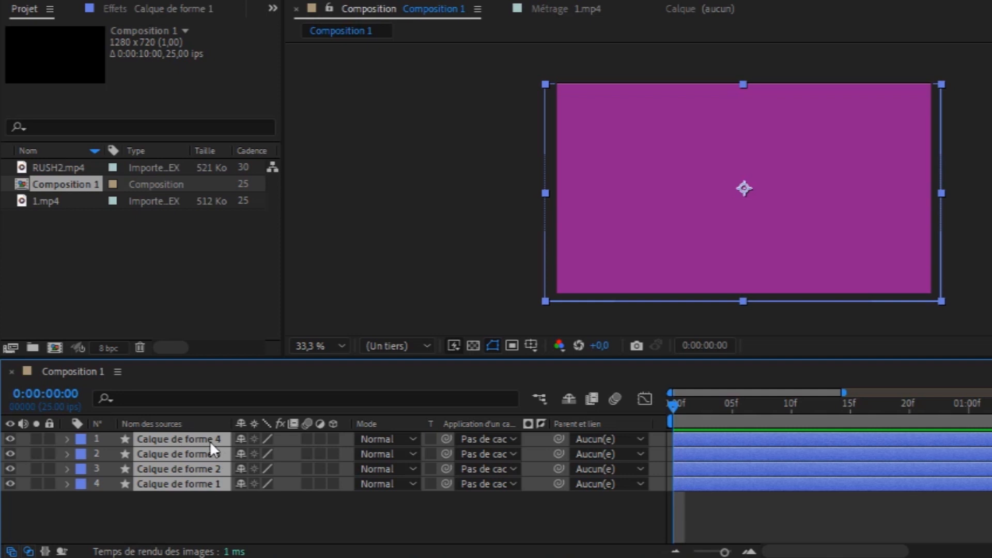
key(s)
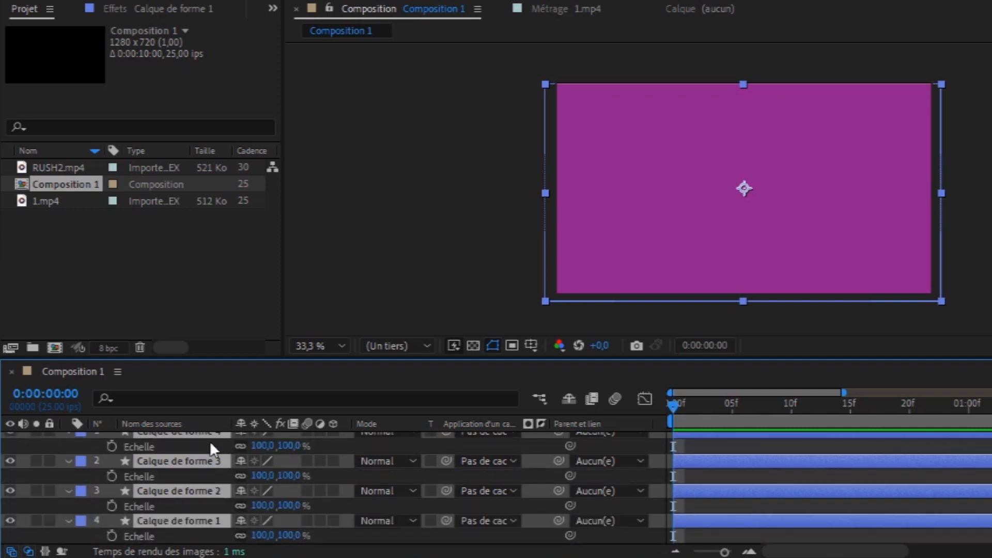
key(shift+r)
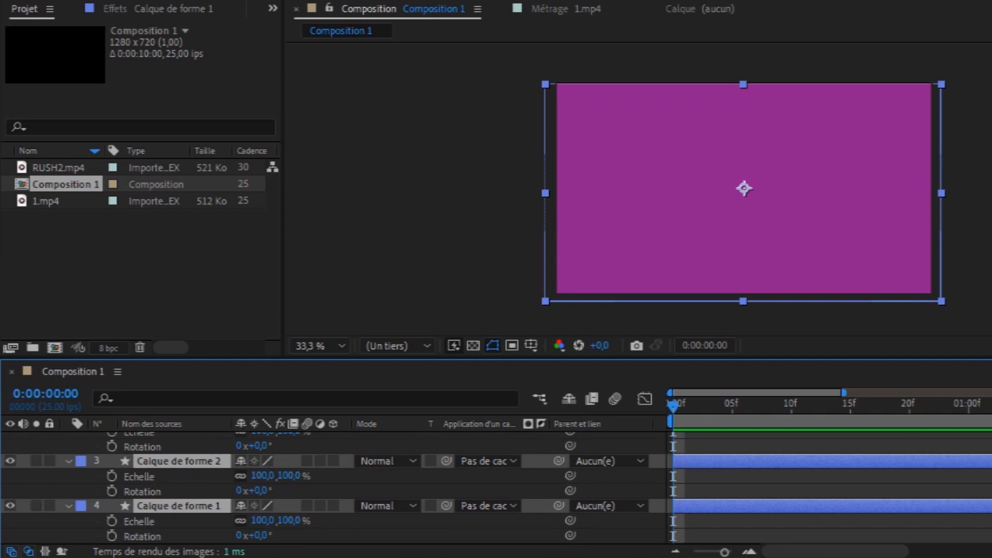
Keyframe Rotation at 0° and Scale at 0% on frame 0 for all four selected shape layers.
scroll(331, 486, up, 3)
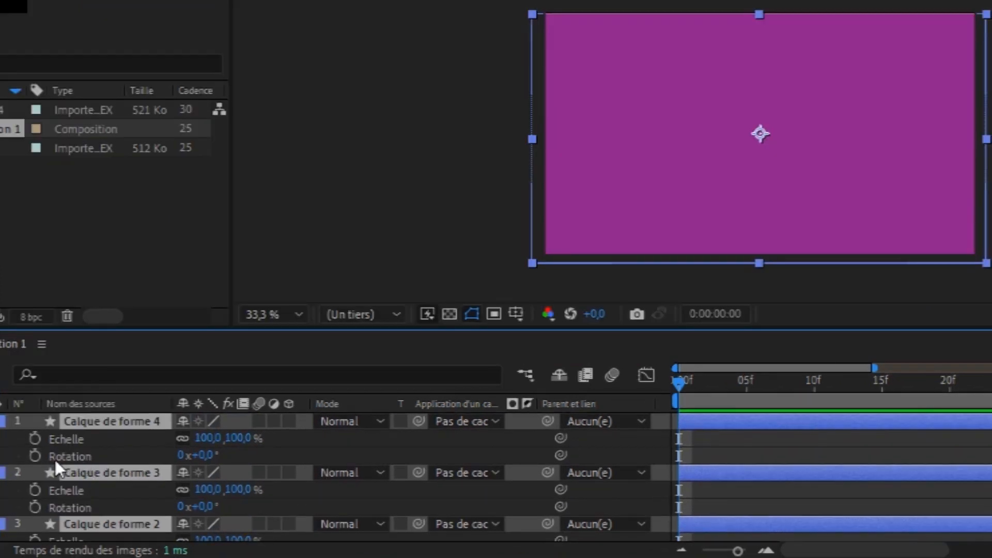
click(34, 457)
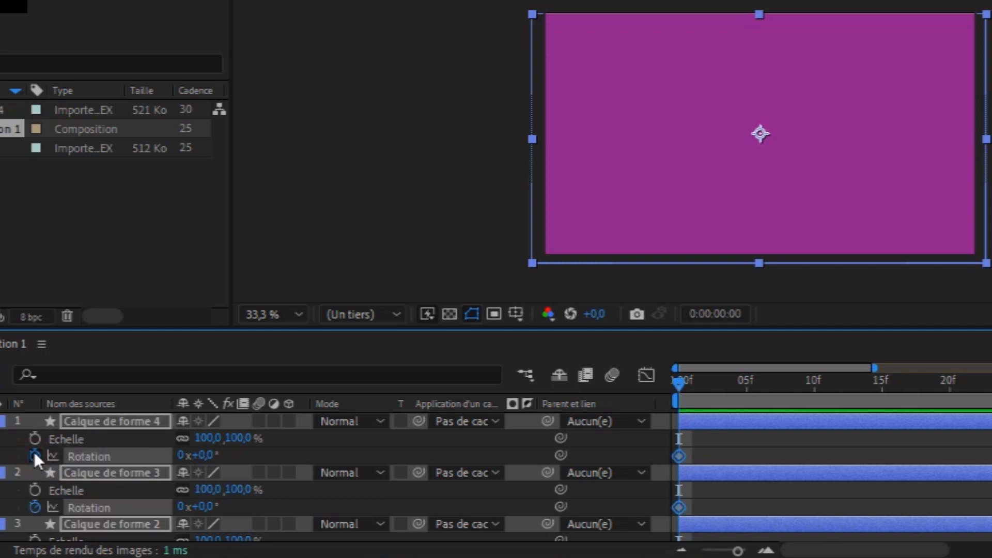
click(208, 438)
text(0)
key(Return)
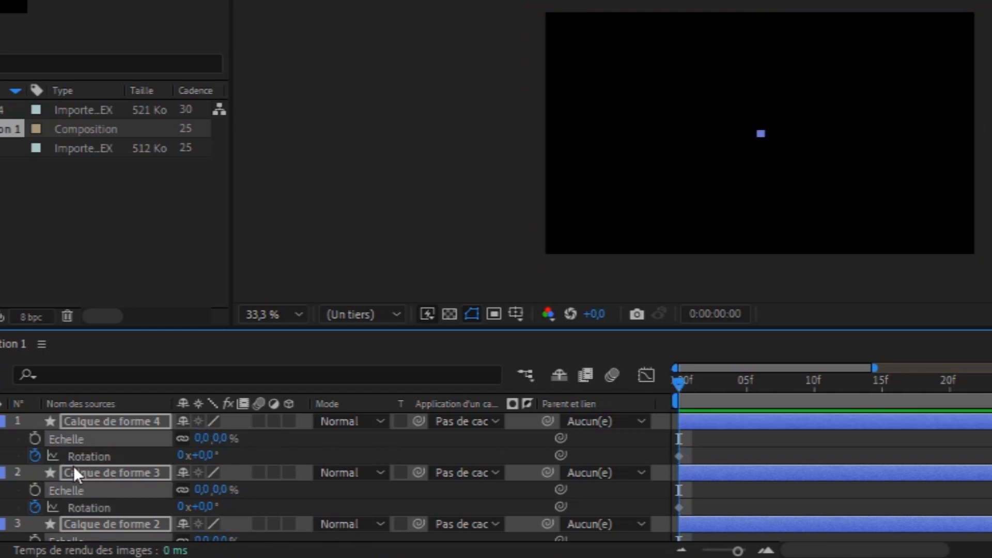
click(34, 437)
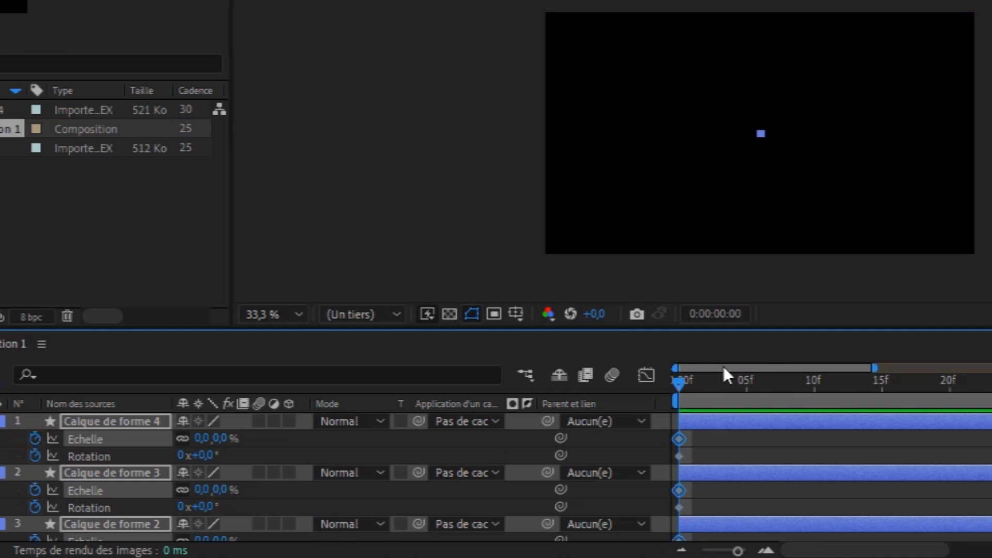
Add Scale keyframes of 100% at 0:00:00:20 for all four shape layers.
drag(680, 380, 954, 402)
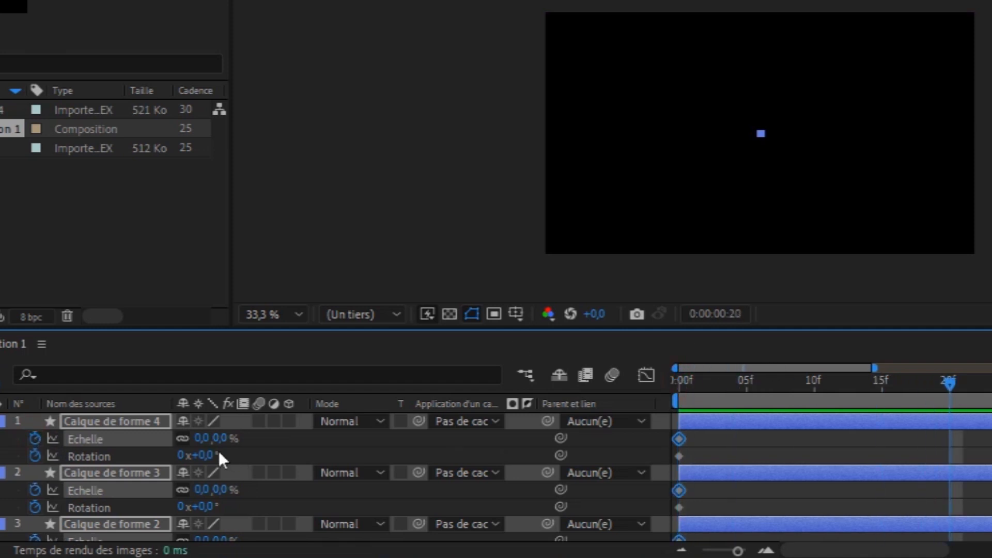
click(202, 439)
text(100)
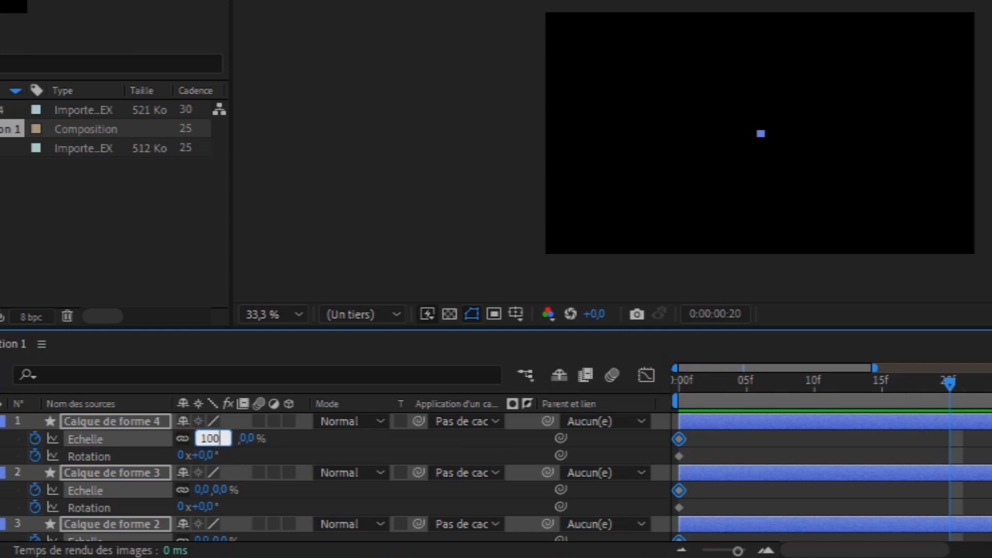
key(Return)
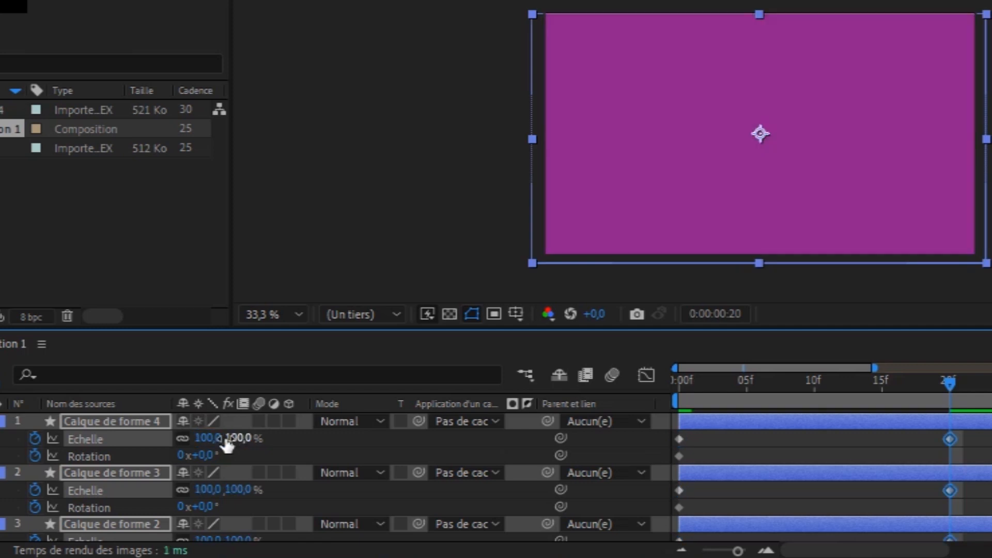
Set Rotation to 2 full turns at 0:00:00:20 for all four shape layers, and collapse their properties.
click(182, 455)
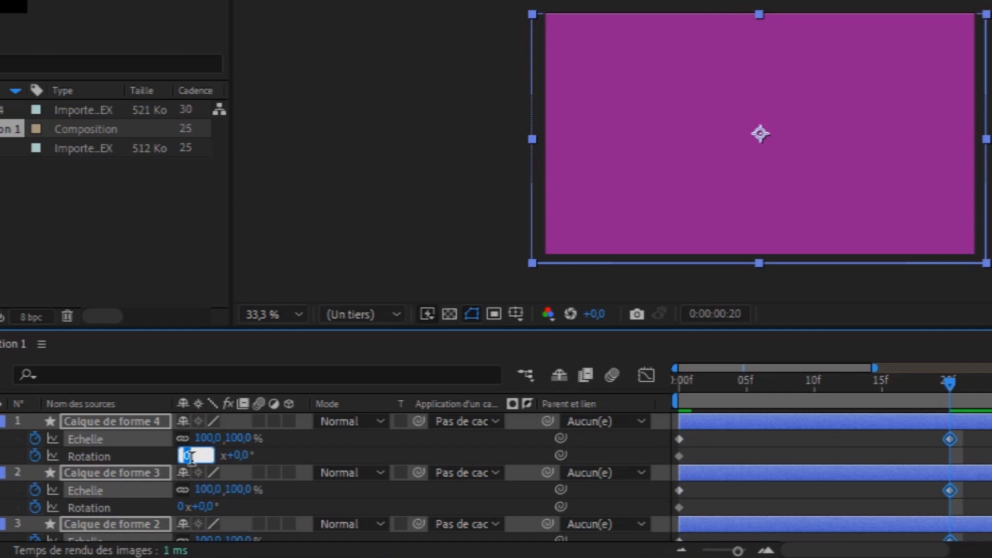
text(2)
key(Return)
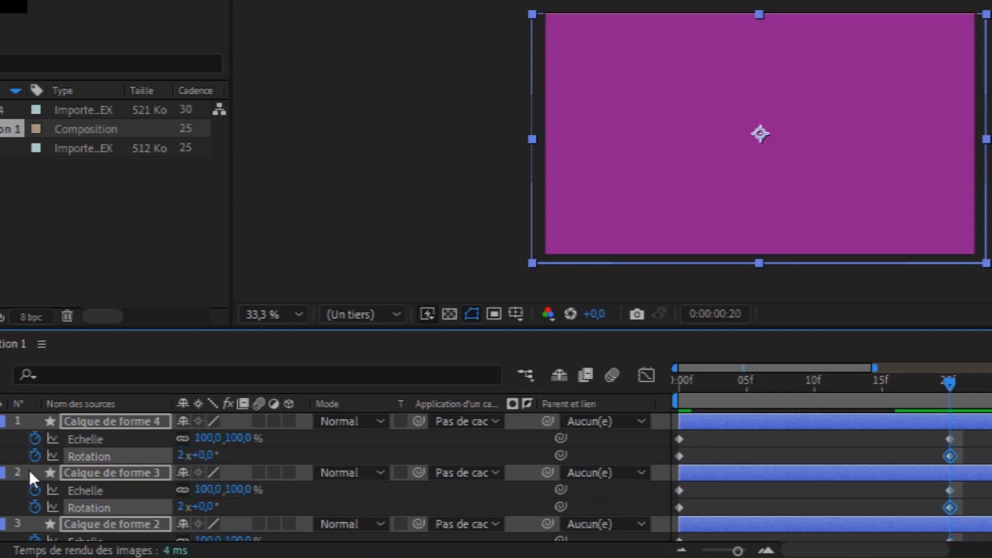
key(u)
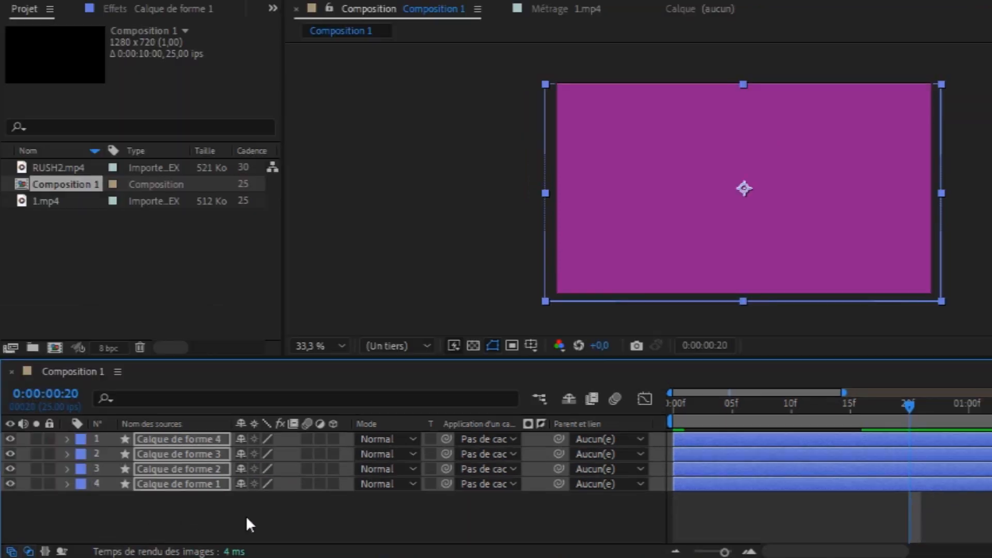
click(188, 512)
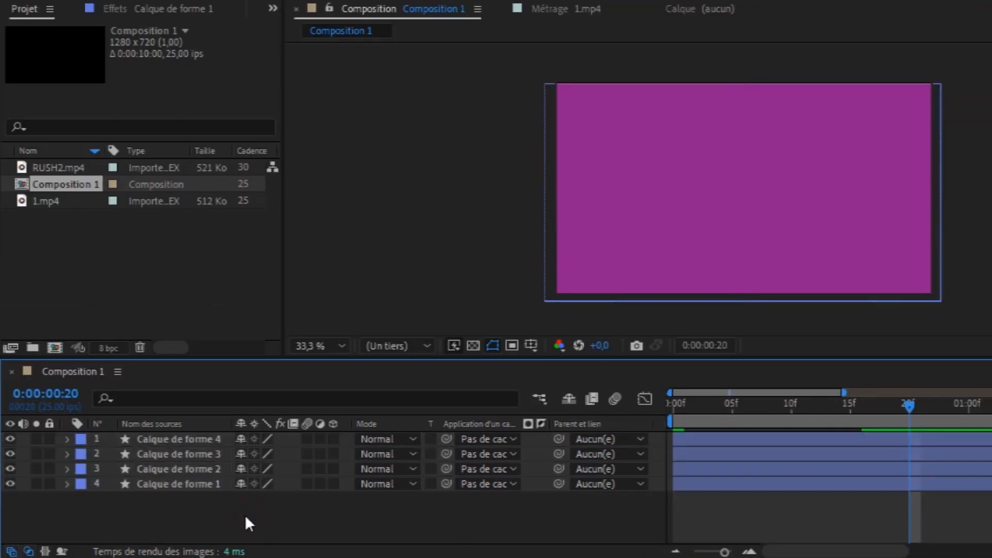
Stagger the shape layers so Calque de forme 2, 3 and 4 start at frames 3, 6 and 9, and scrub through the animation.
click(219, 472)
shift+click(214, 437)
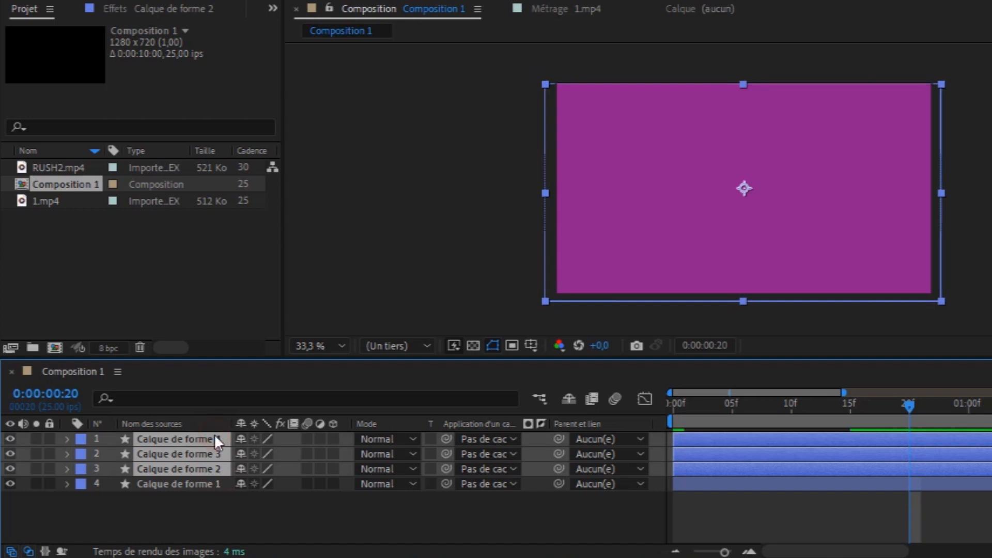
drag(903, 398, 721, 438)
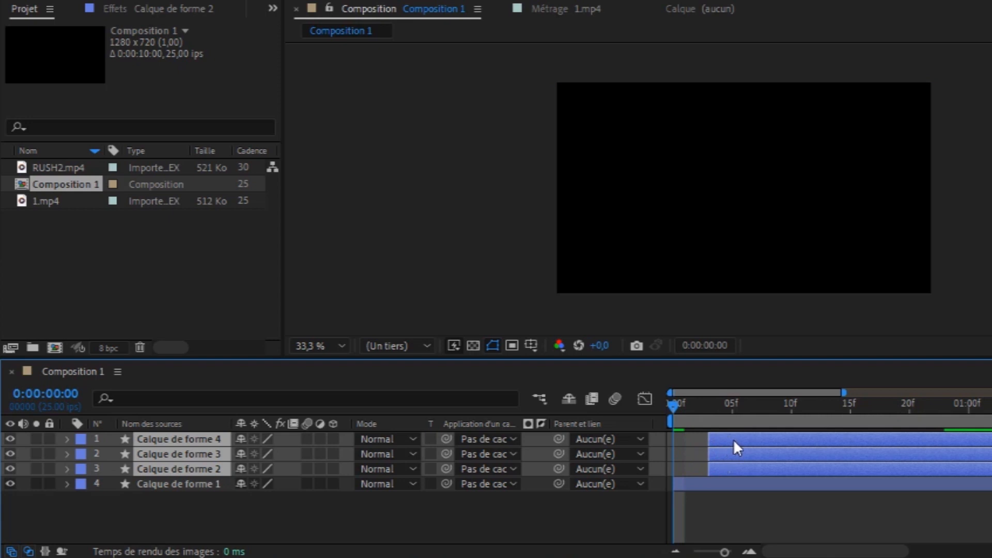
click(604, 516)
click(727, 455)
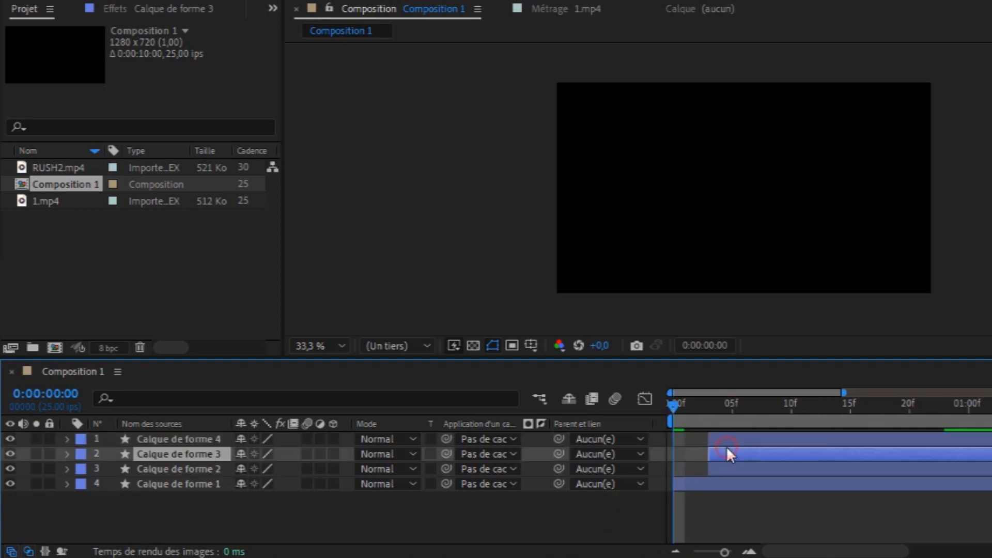
shift+click(735, 438)
drag(730, 440, 763, 439)
click(717, 471)
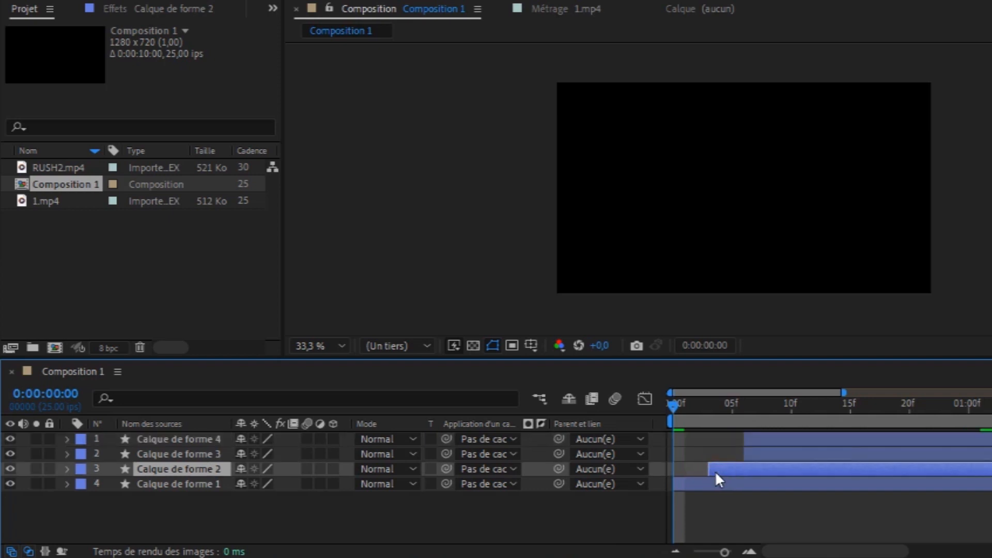
click(770, 438)
drag(765, 443, 791, 446)
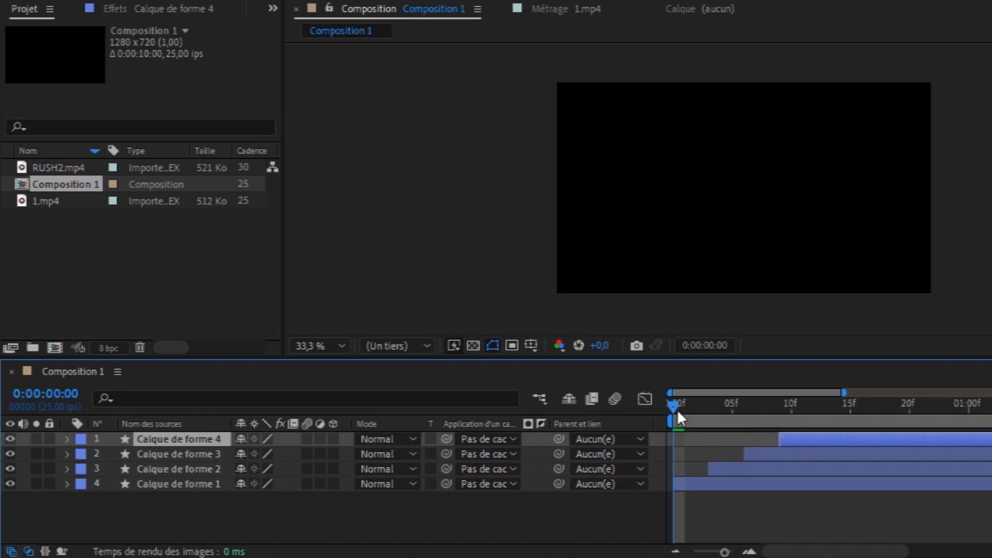
drag(679, 404, 991, 413)
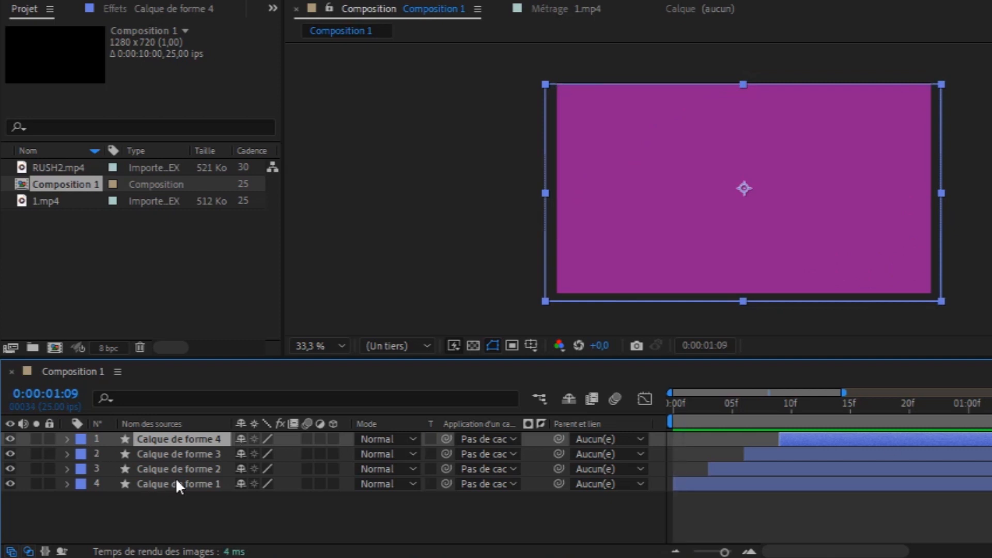
Shift all four shape layers together about 10 frames later, keeping their stagger, and check the animation around 0:00:01:11.
shift+click(203, 484)
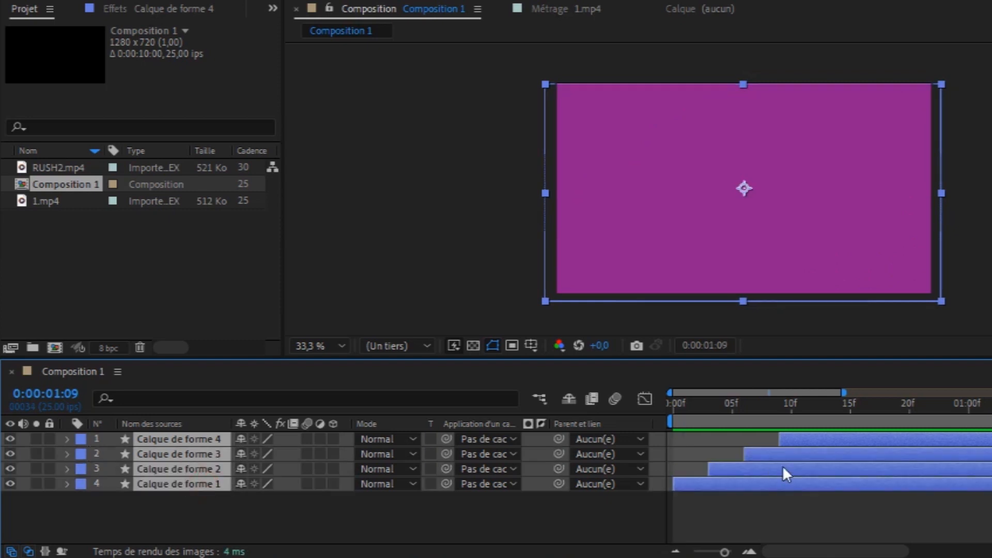
drag(724, 551, 694, 551)
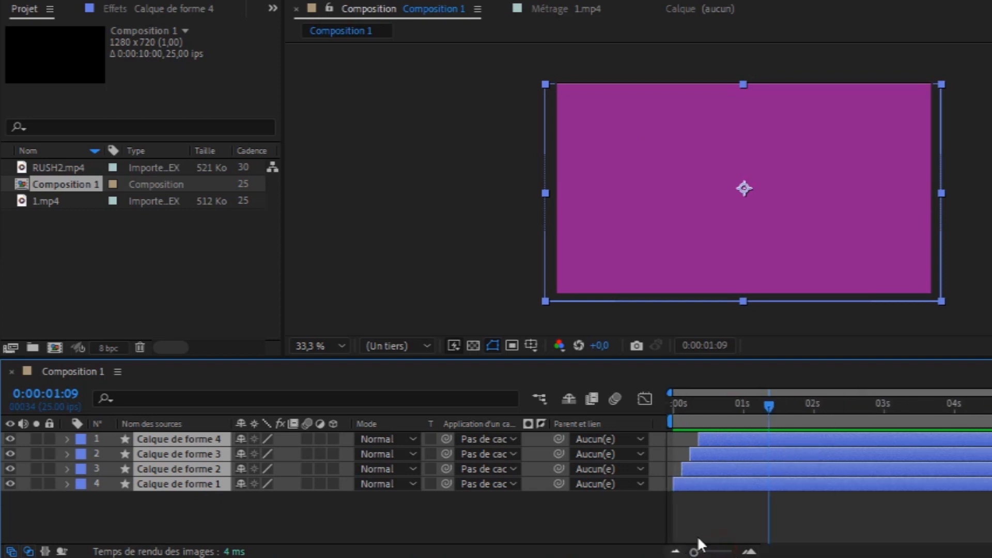
drag(751, 437, 765, 437)
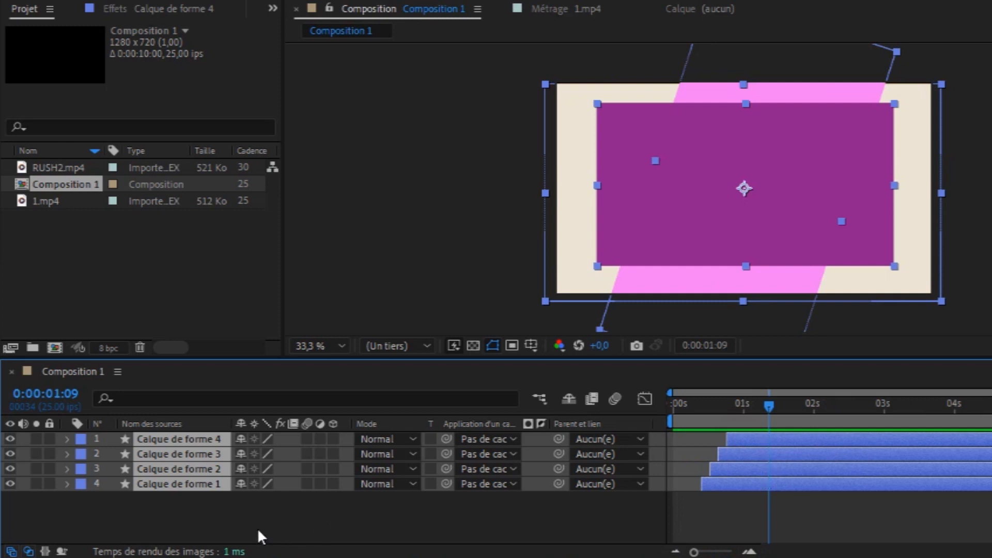
mouse_move(768, 404)
mouse_down()
mouse_move(791, 407)
mouse_move(773, 407)
mouse_up()
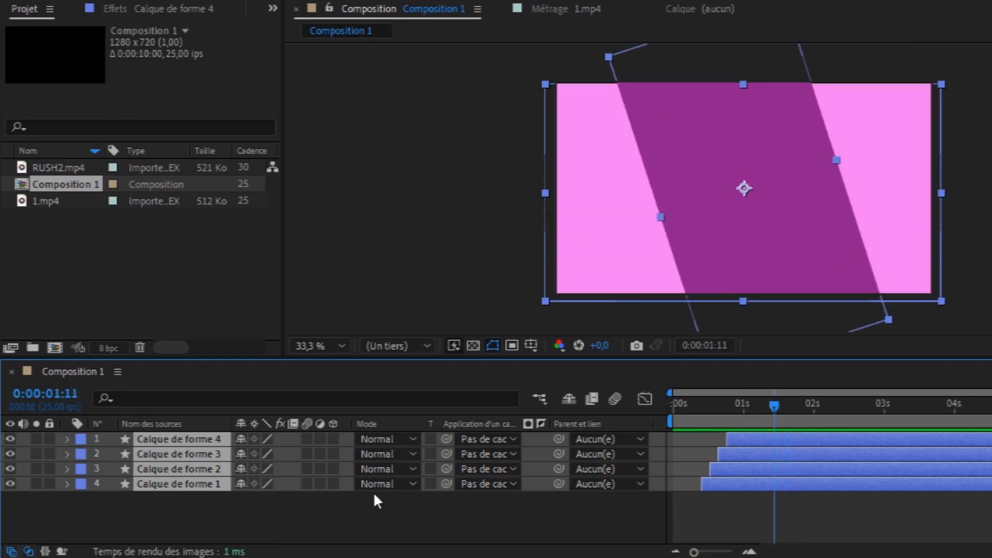
click(231, 520)
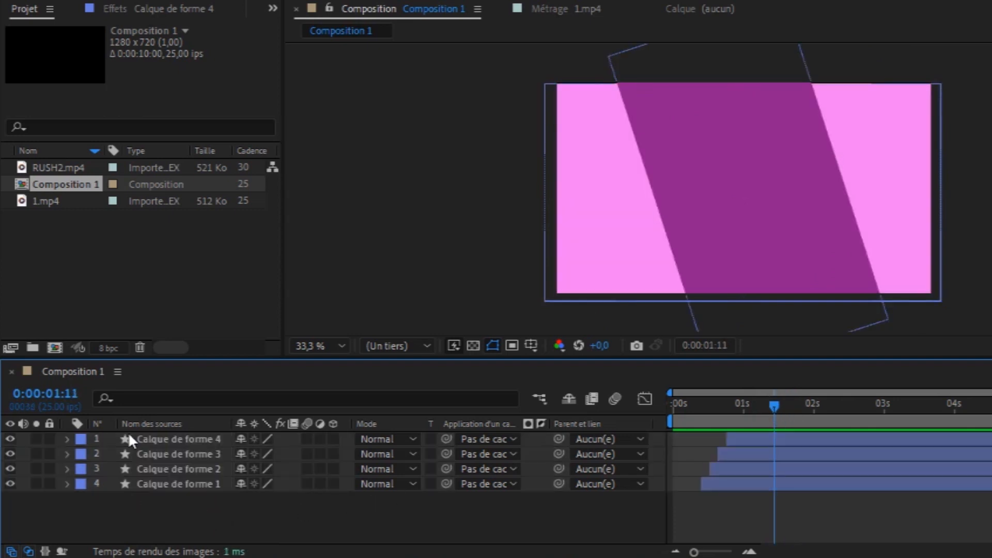
Place 1.mp4 beneath the shape layers at 218% scale and end the work area at 4 seconds.
click(52, 203)
drag(55, 202, 134, 508)
key(s)
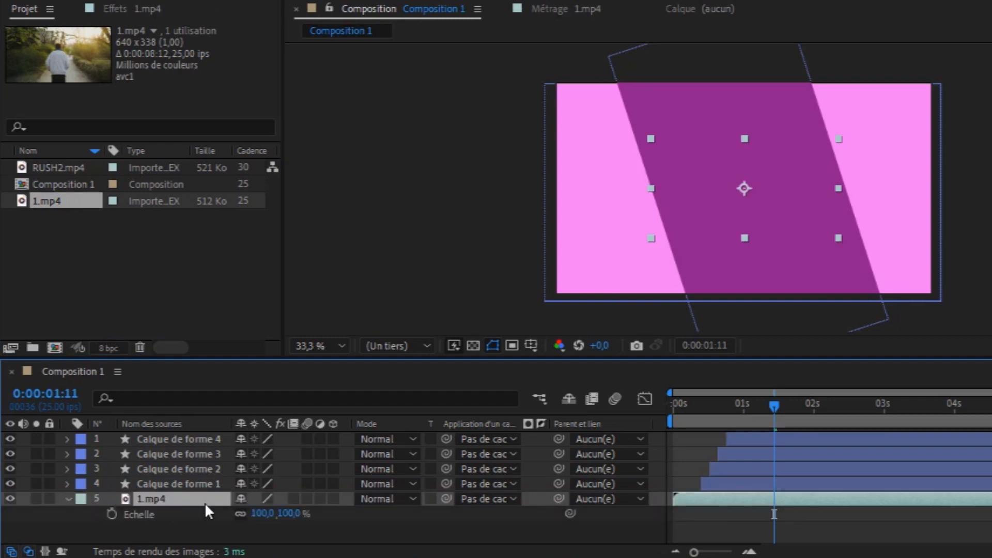
drag(260, 513, 363, 511)
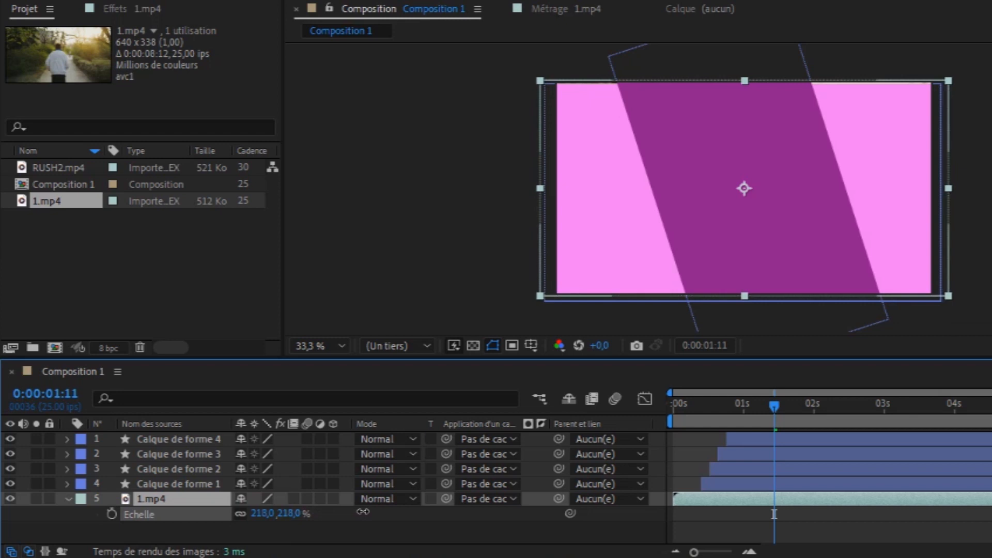
key(Return)
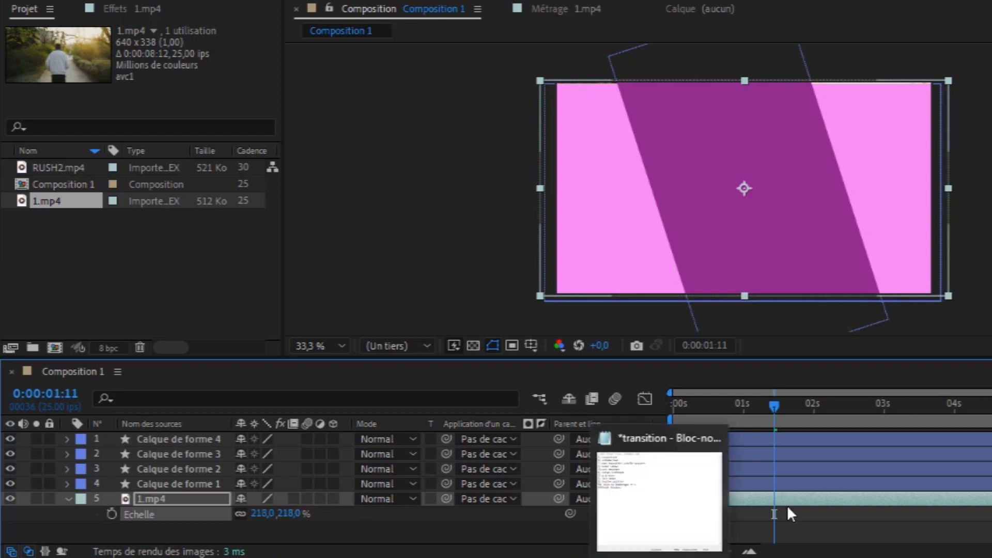
drag(912, 424, 953, 425)
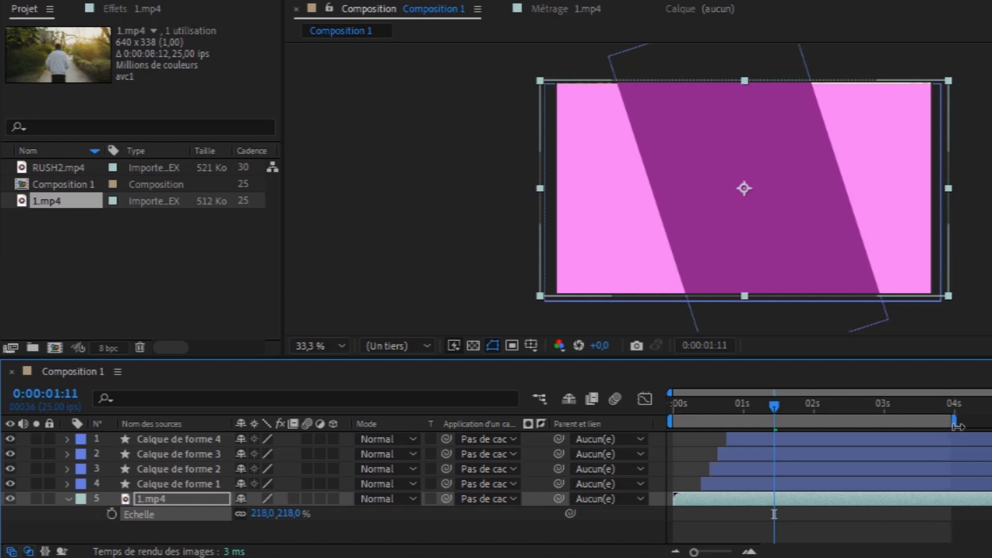
Insert RUSH2.mp4 directly below Calque de forme 4, starting in line with that layer, and scale it to 211%.
click(156, 436)
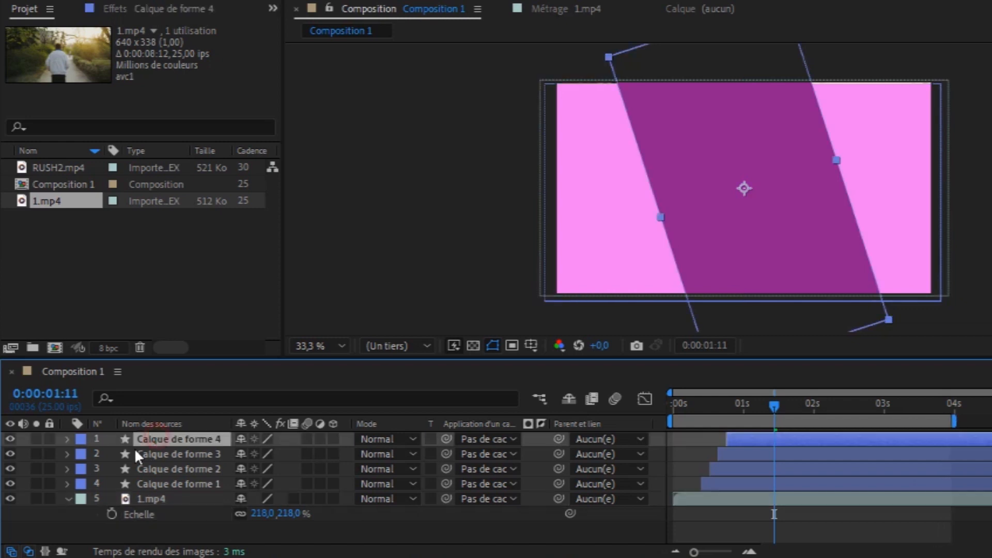
click(67, 497)
drag(64, 166, 157, 445)
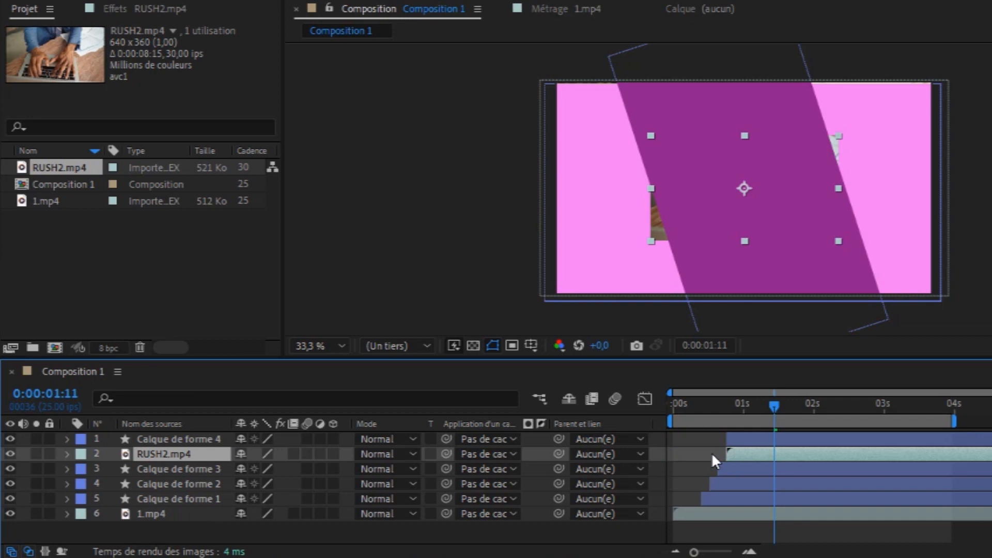
key(s)
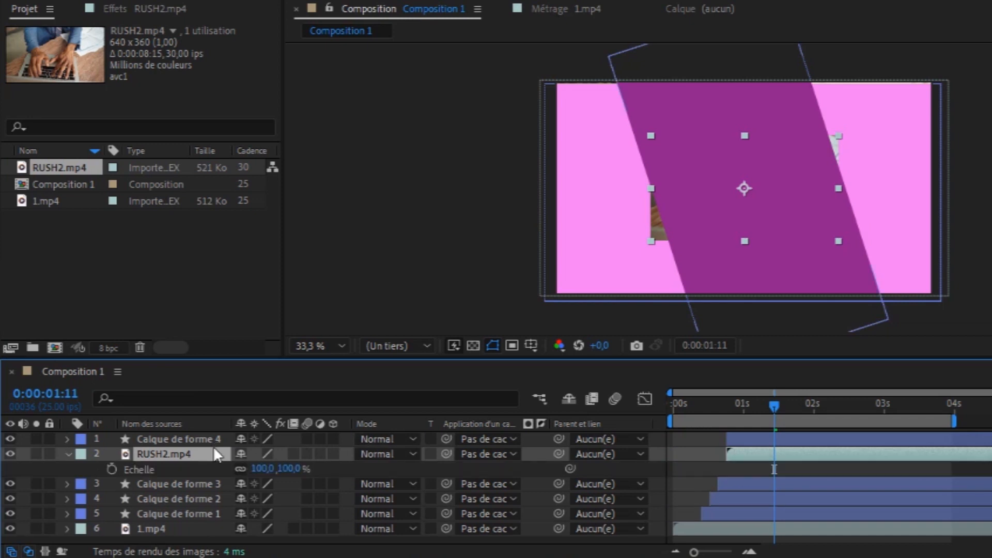
drag(288, 468, 385, 469)
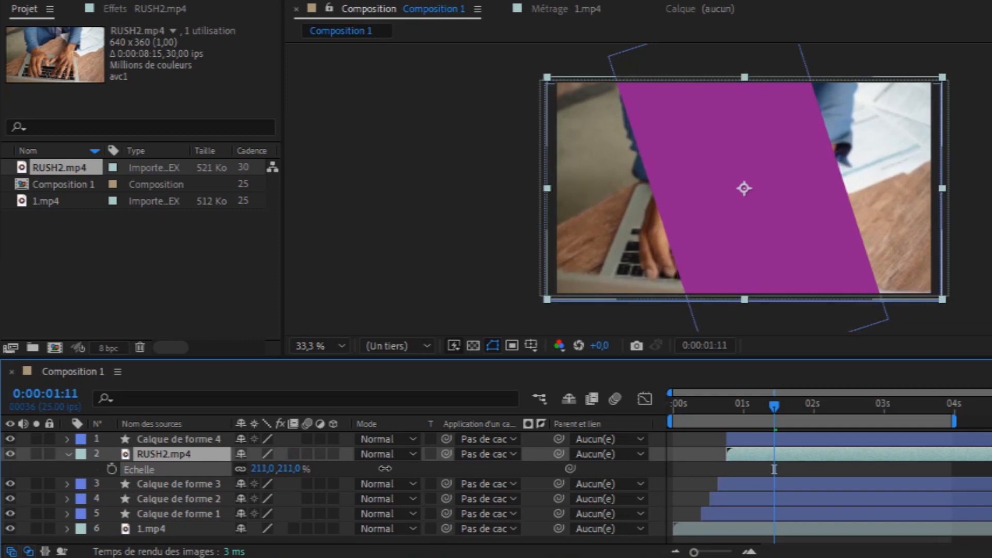
Use Calque de forme 4 as the track matte of the RUSH2.mp4 layer and collapse the layer's properties.
click(509, 454)
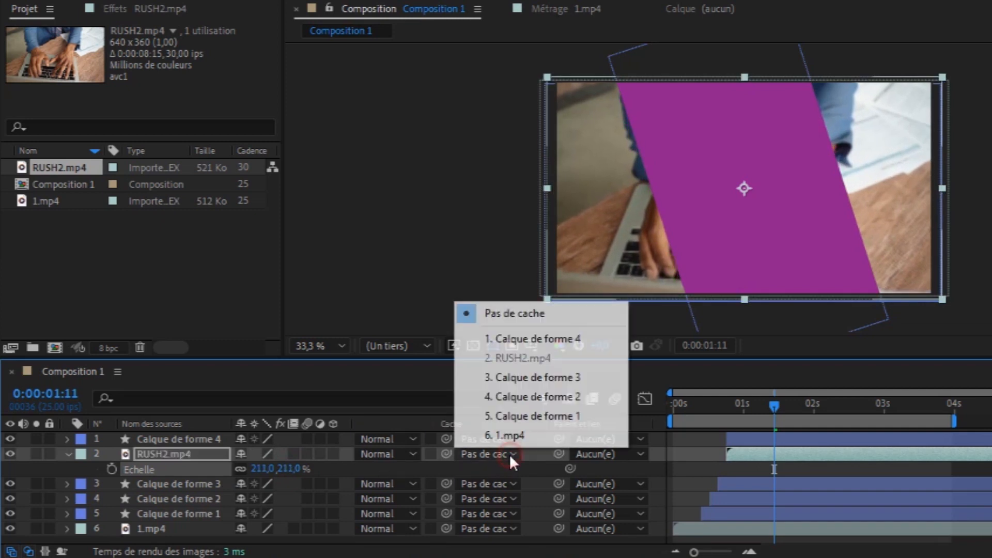
click(554, 338)
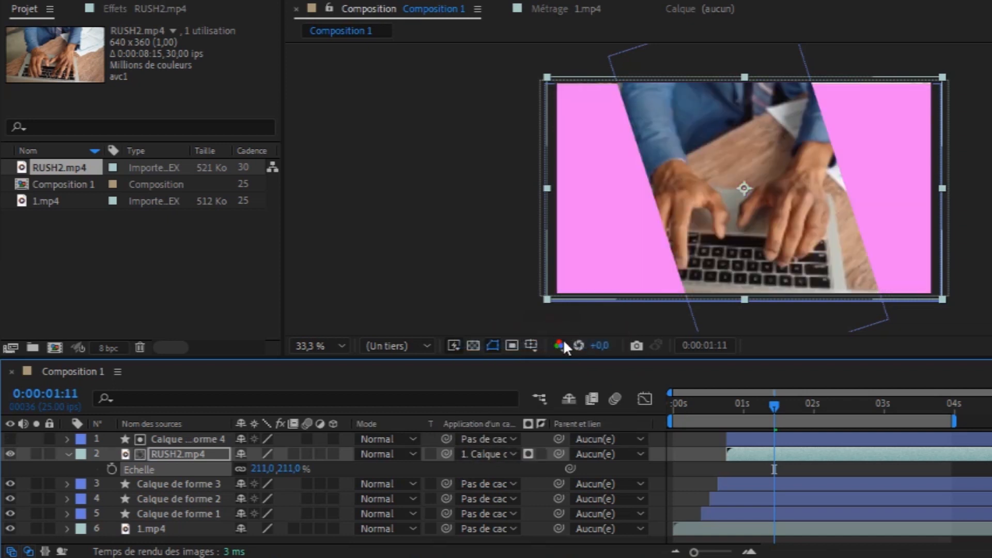
click(69, 455)
Play back the transition from the start of the composition.
key(Home)
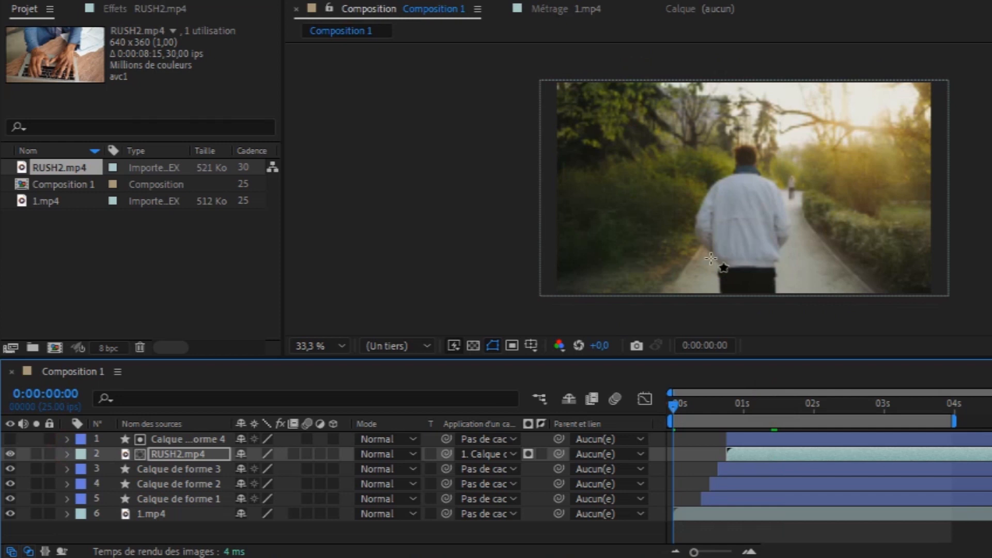
key(space)
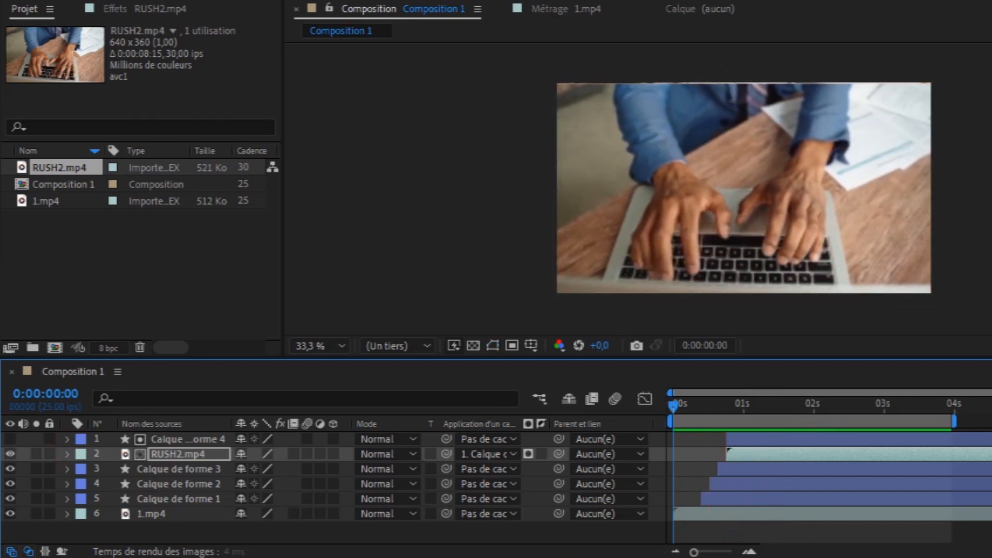
key(space)
key(space)
key(space)
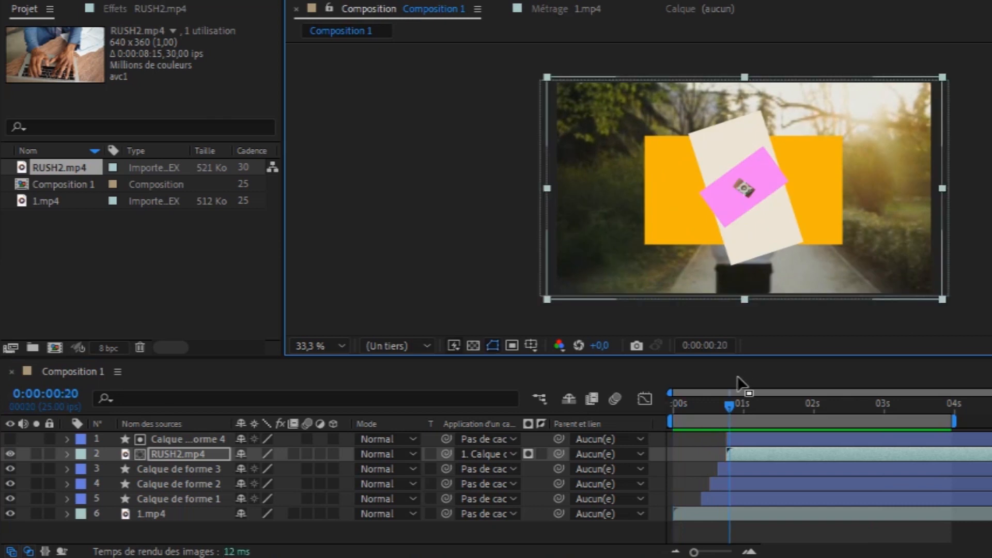
At 0:00:02:01, stretch Calque de forme 4 vertically so the matte extends beyond the upper and lower edges of the frame.
drag(697, 404, 814, 417)
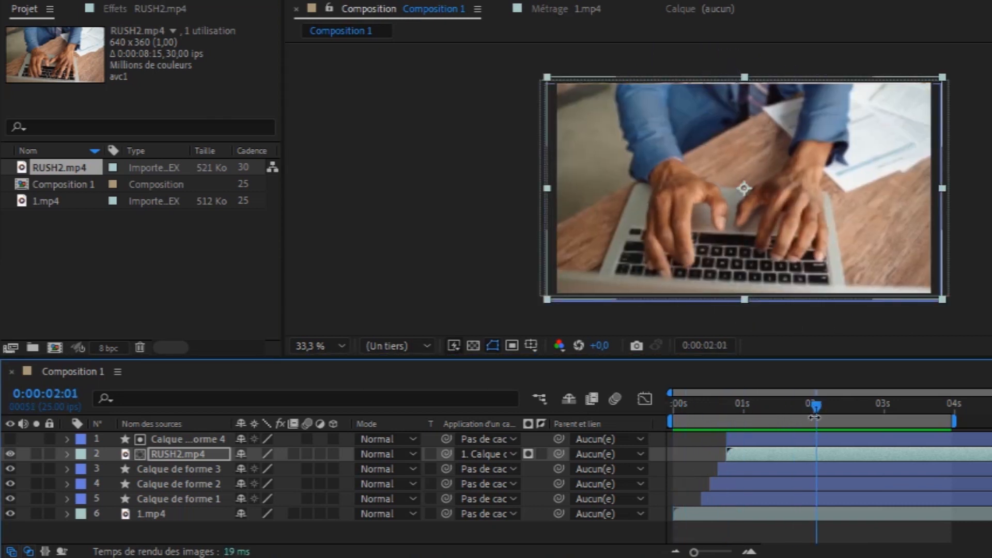
click(212, 439)
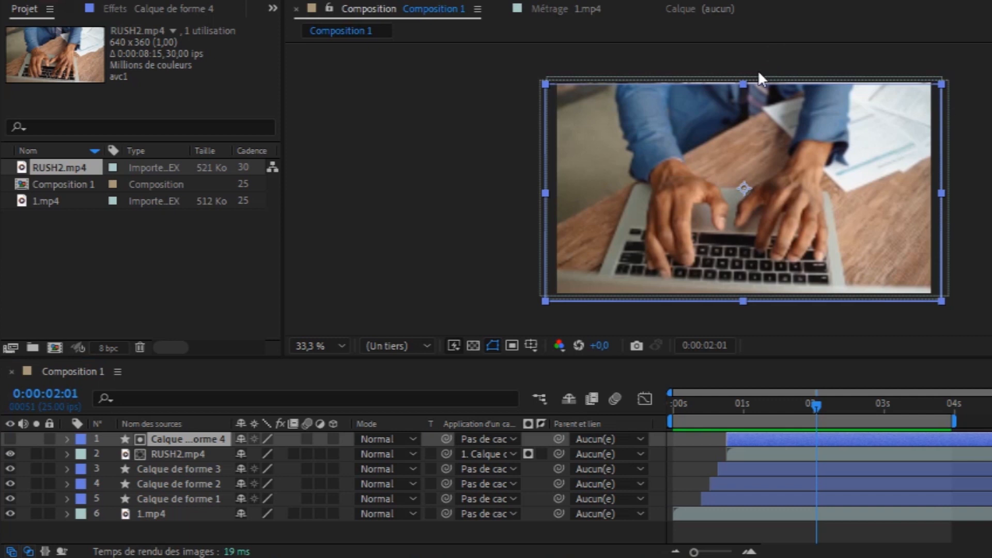
drag(744, 83, 742, 70)
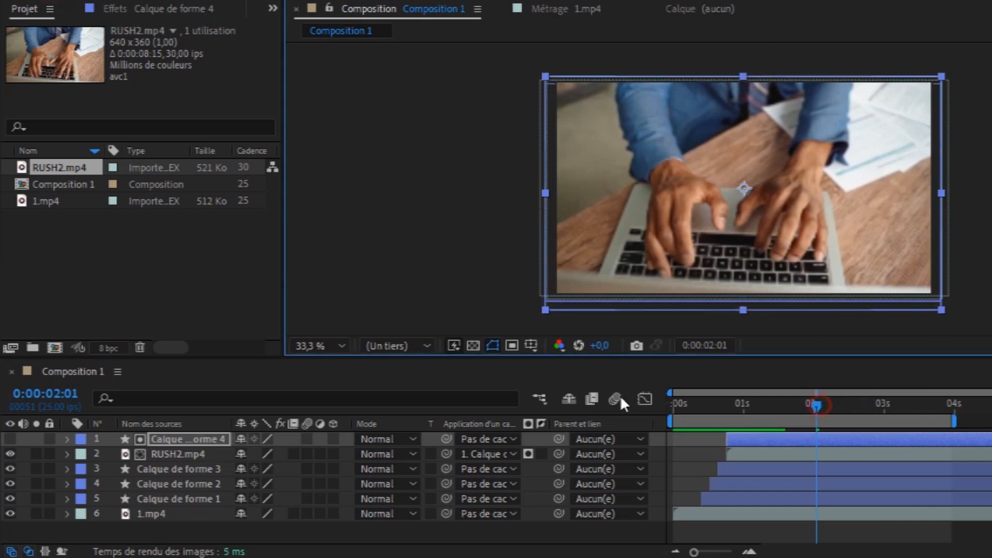
Fit the composition view to the available space (Ajuster) and preview the transition from 0:00:00:00.
key(Home)
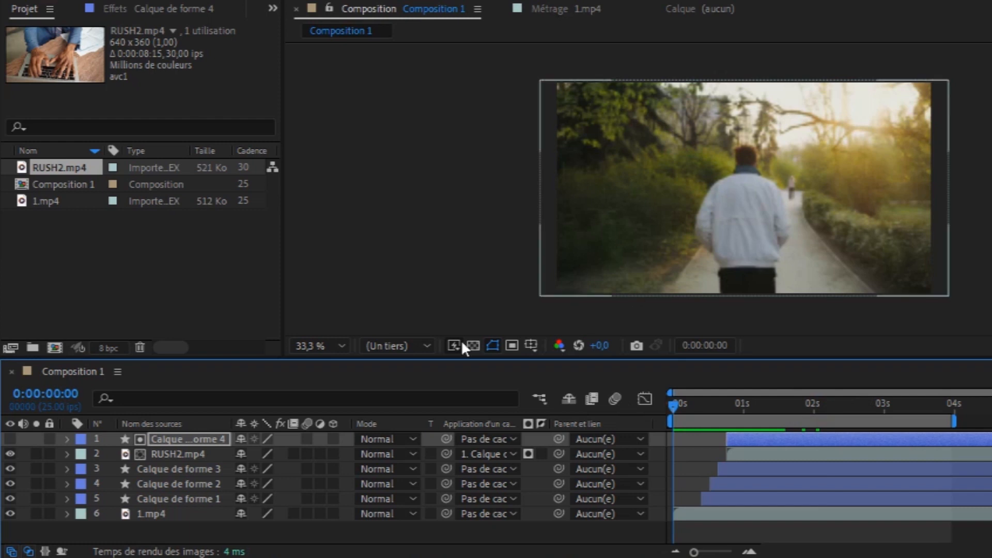
click(336, 346)
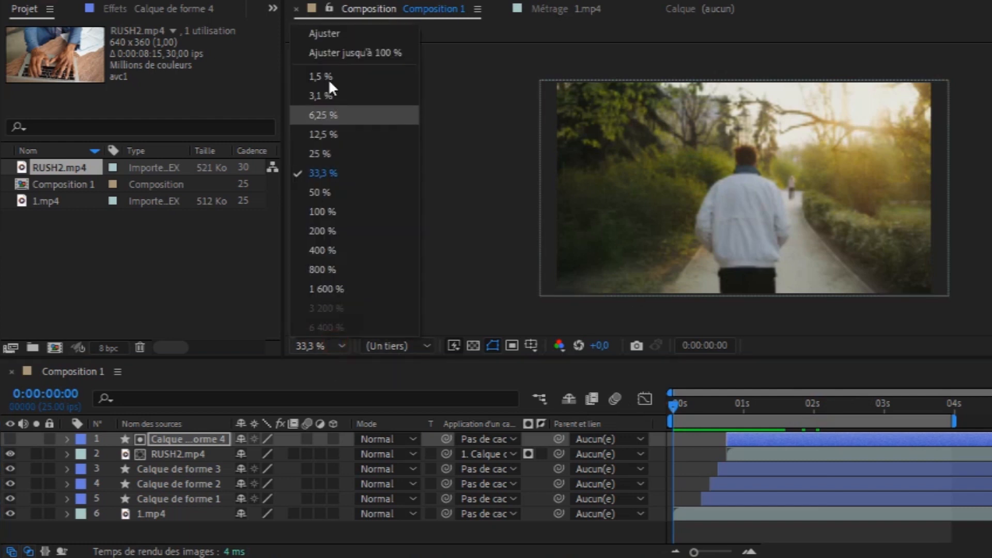
click(330, 34)
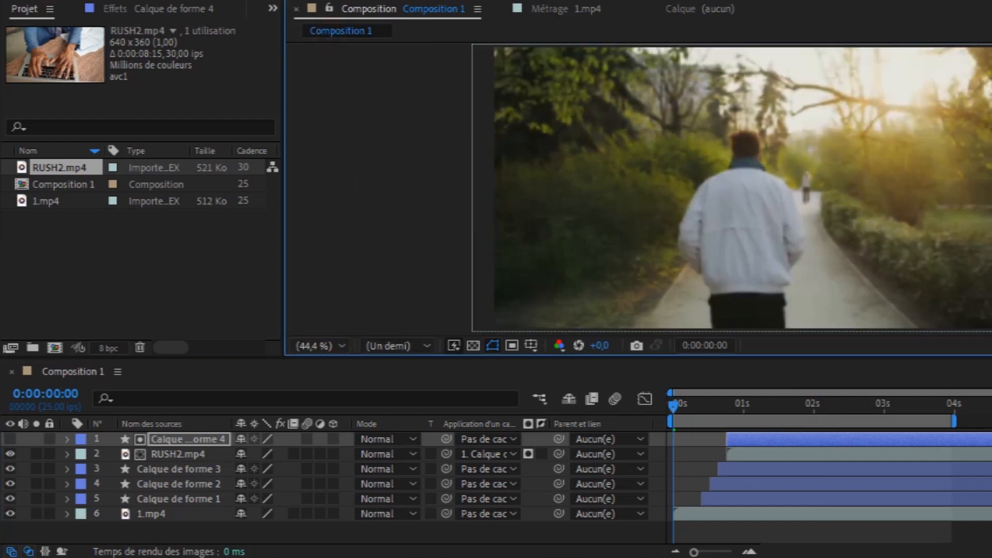
key(space)
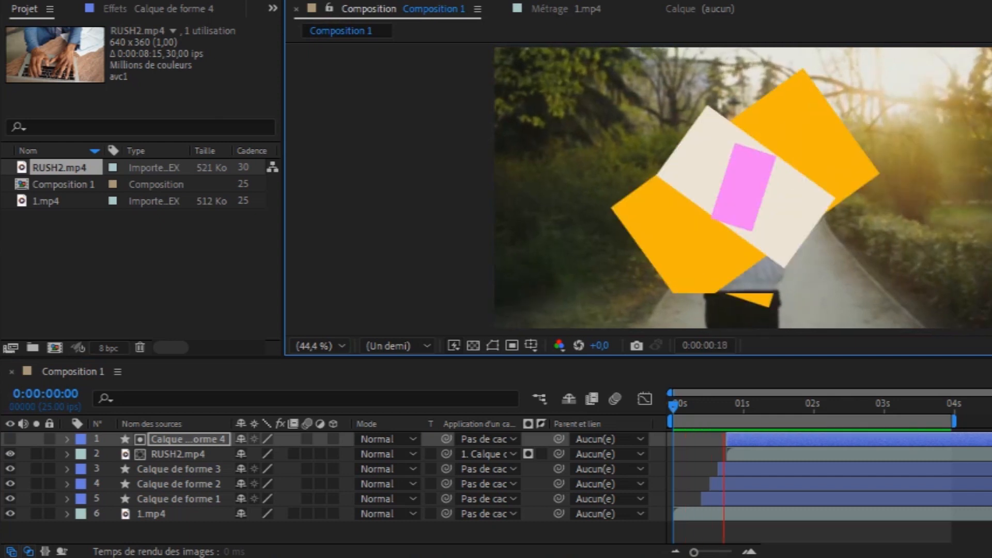